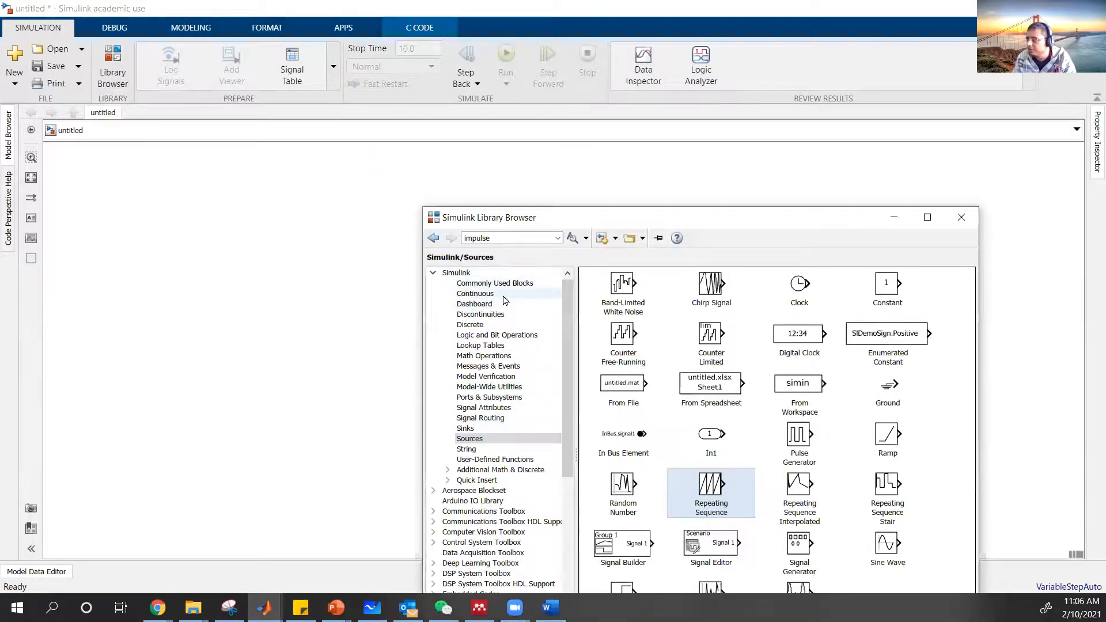
- Add a Transfer Fcn block from the Simulink Continuous library to the middle of the empty model
click(504, 295)
click(569, 203)
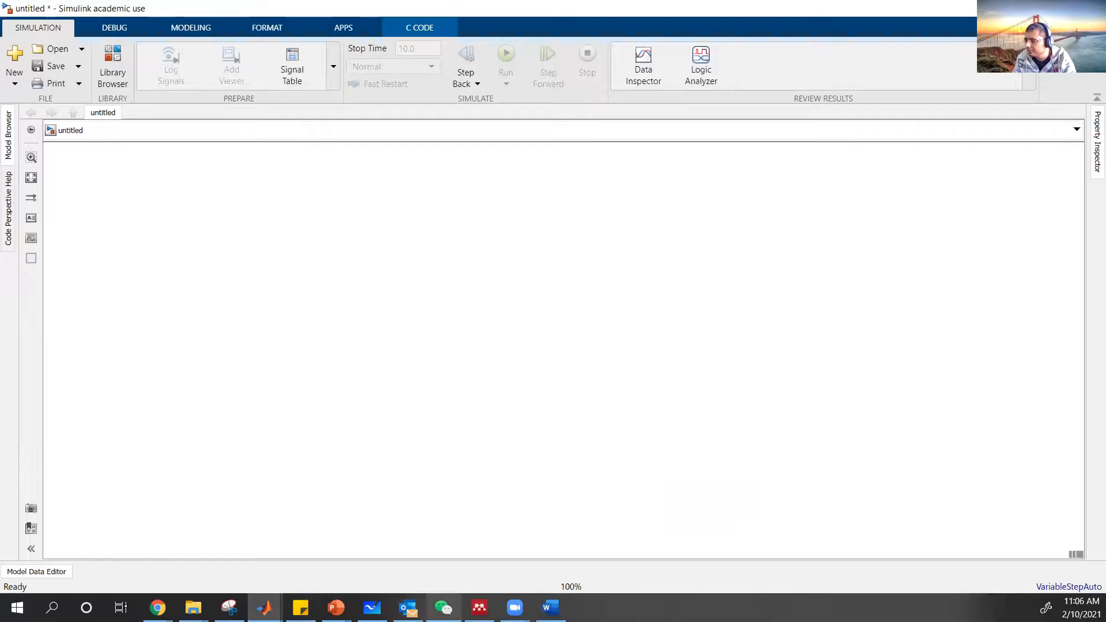
mouse_move(265, 608)
click(526, 544)
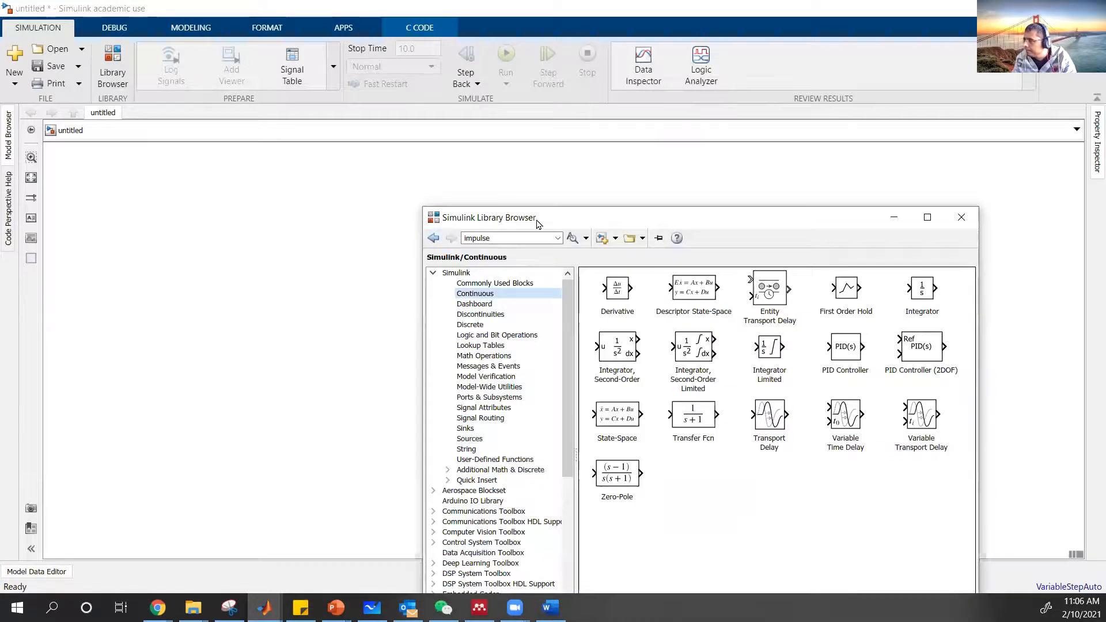
drag(537, 223, 510, 78)
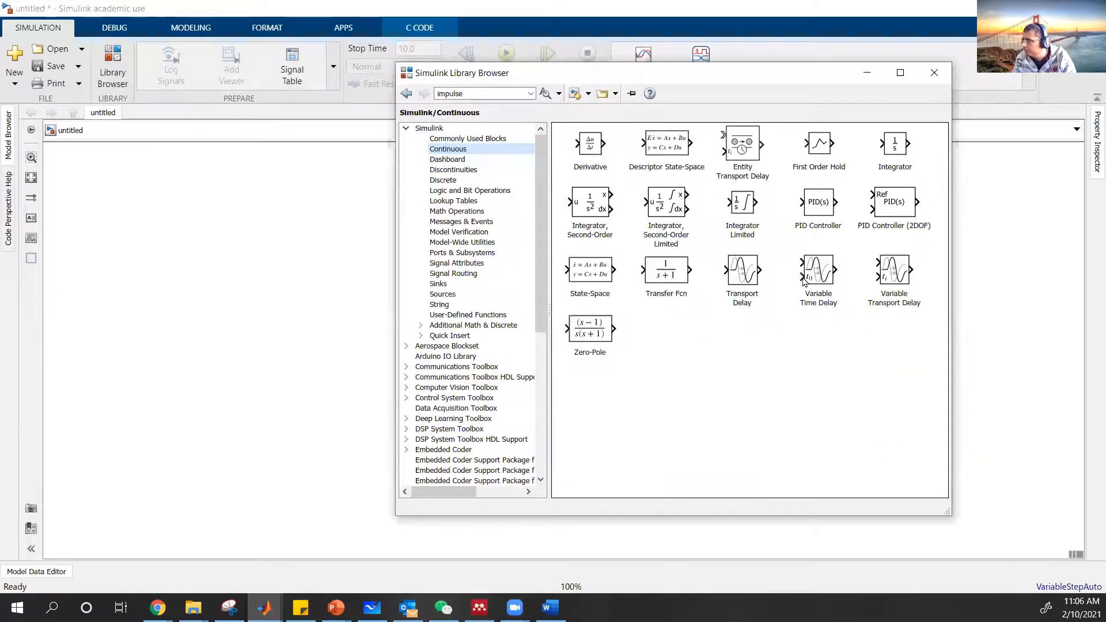
drag(665, 277, 385, 326)
scroll(267, 259, up, 5)
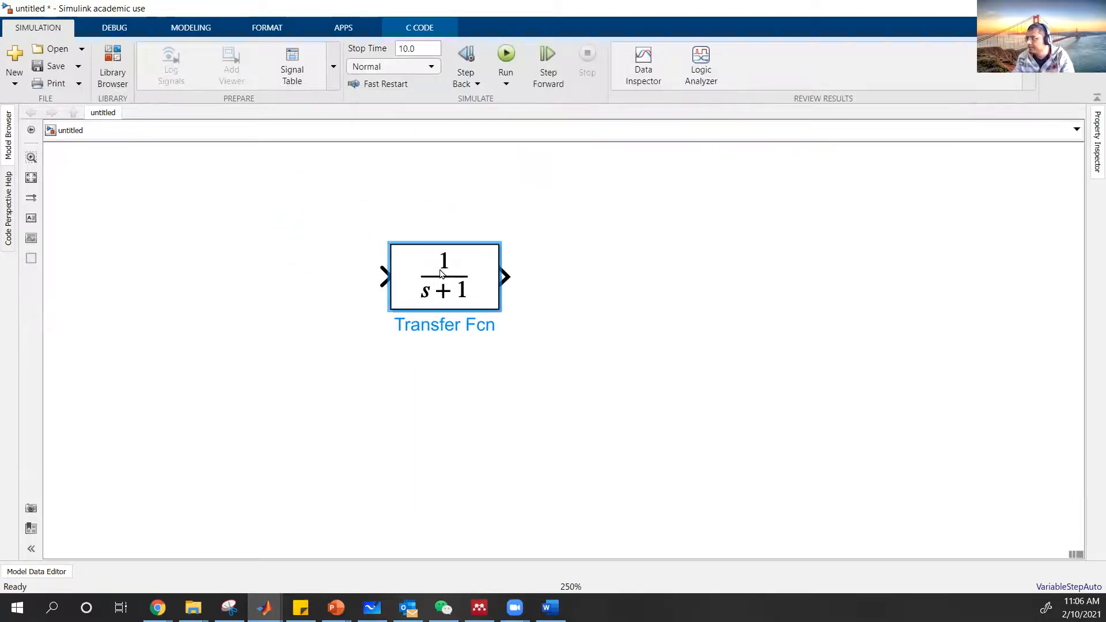
click(689, 386)
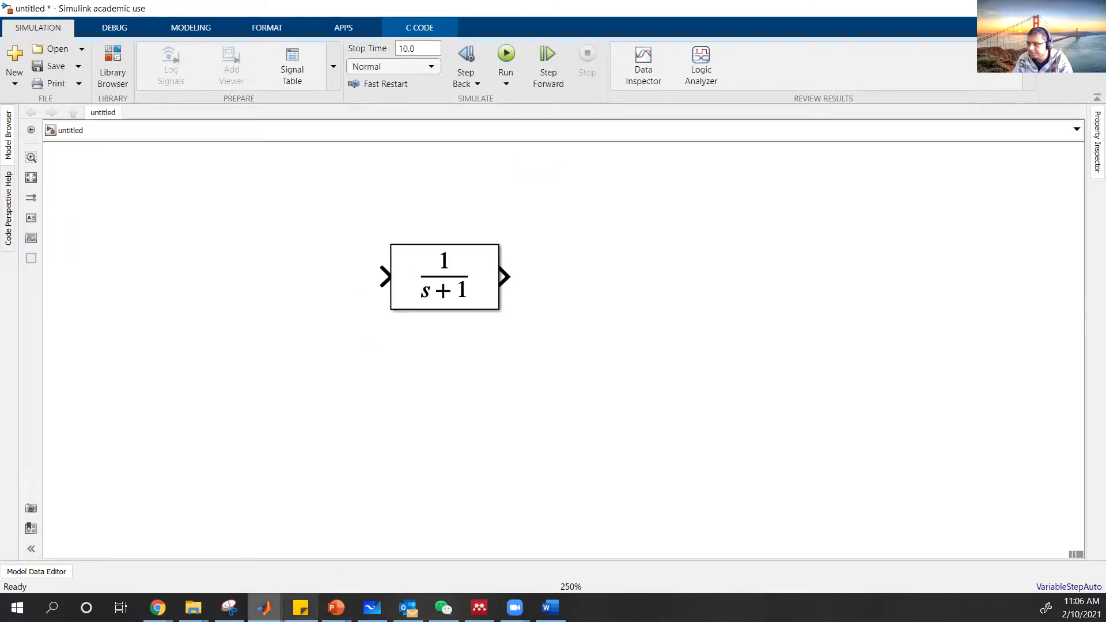
- Add a Step block from the Simulink Sources library, in line with the Transfer Fcn block on its input side
mouse_move(265, 607)
click(534, 562)
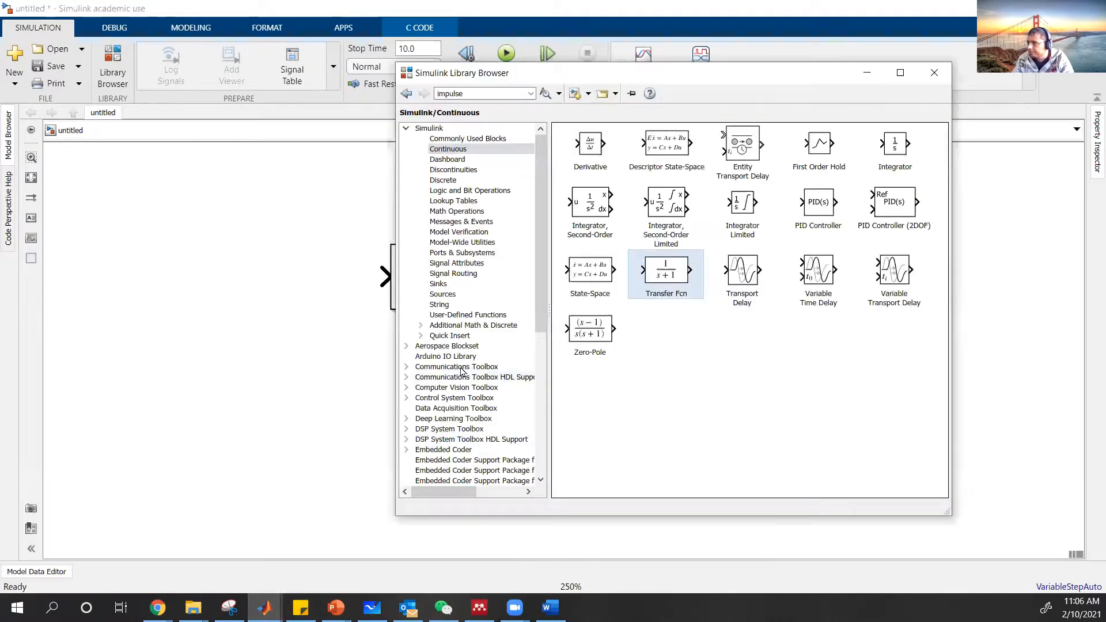
click(471, 295)
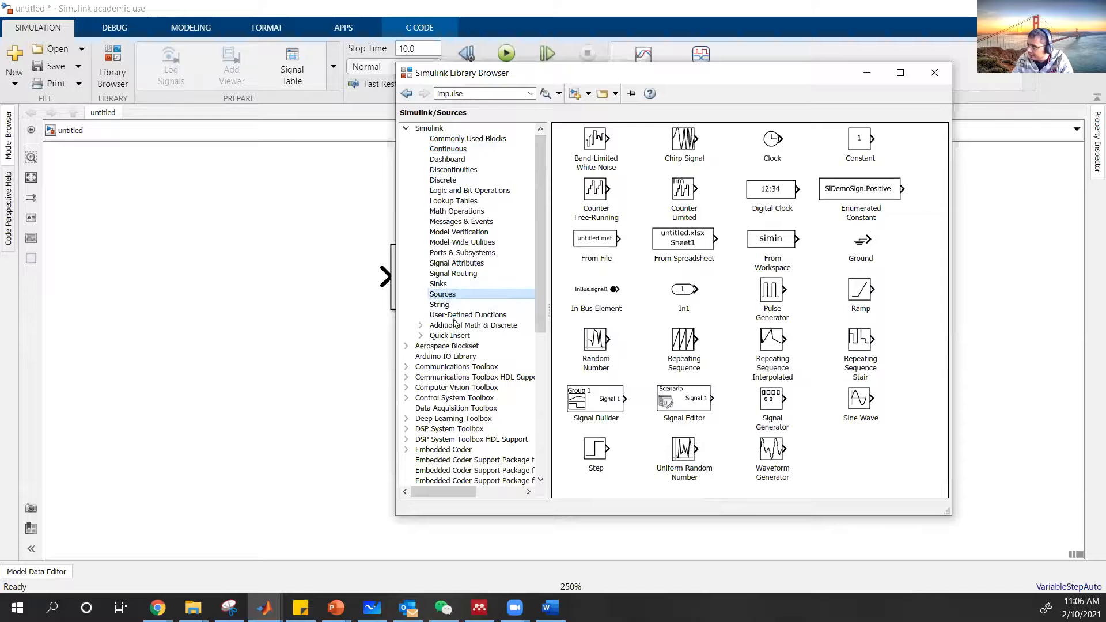
drag(595, 451, 219, 284)
click(266, 292)
click(347, 353)
click(357, 346)
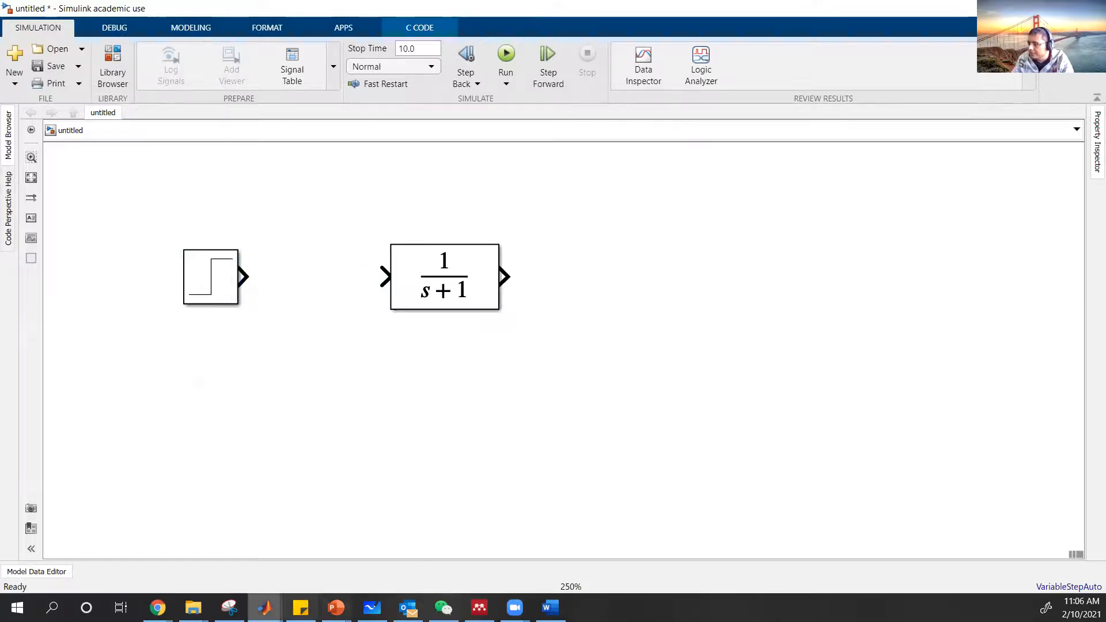
- Add a Transport Delay block from the Continuous library and place it in line on the Transfer Fcn's output side
mouse_move(265, 608)
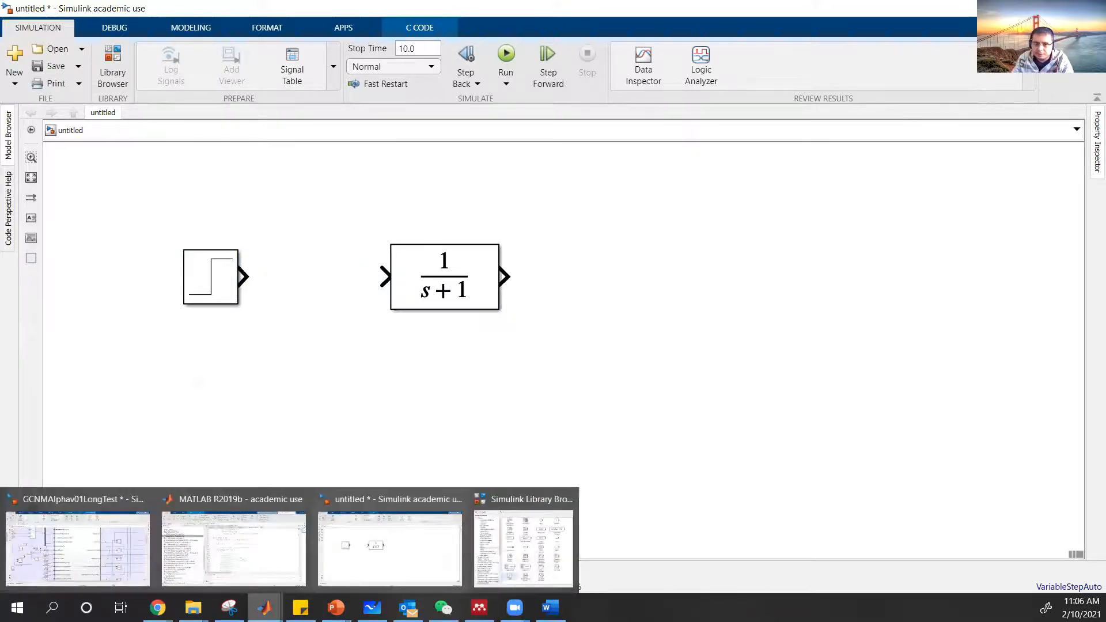
click(557, 552)
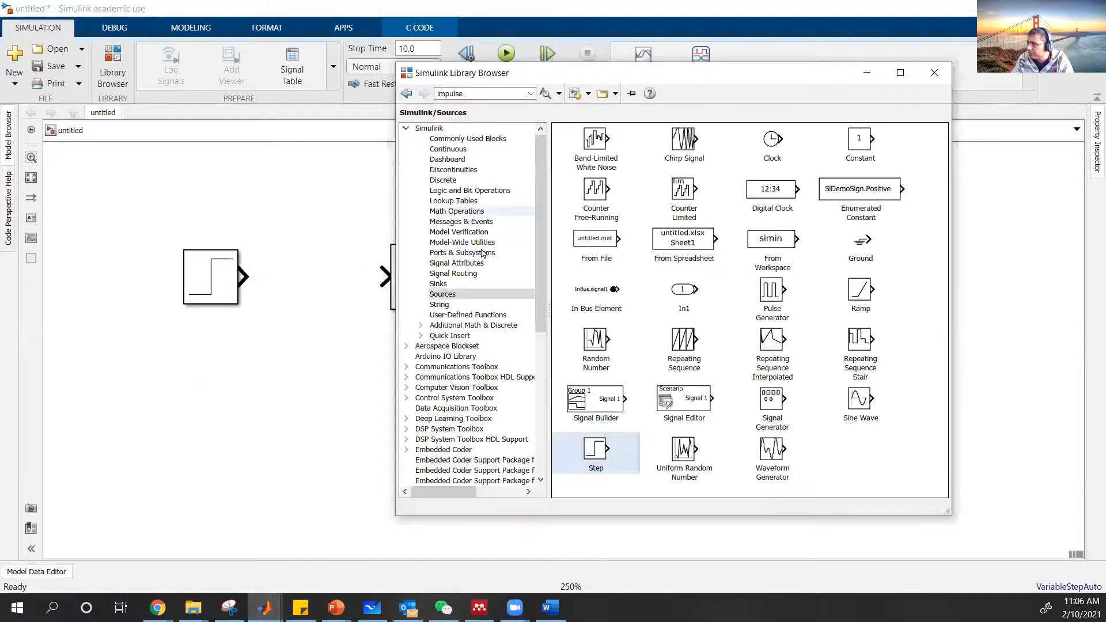
click(484, 149)
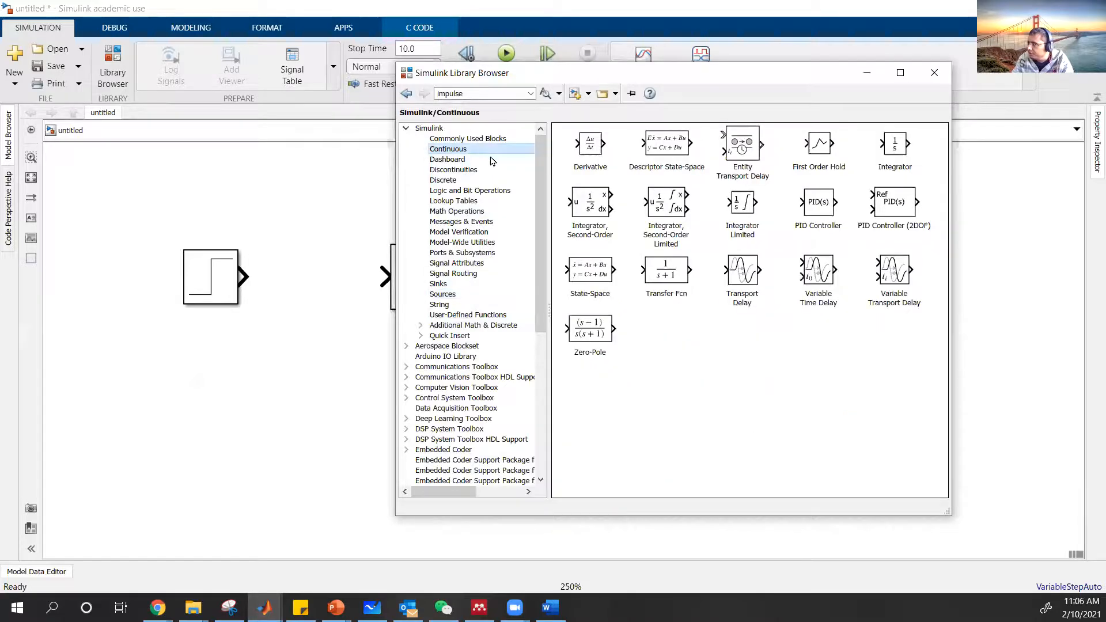
click(745, 272)
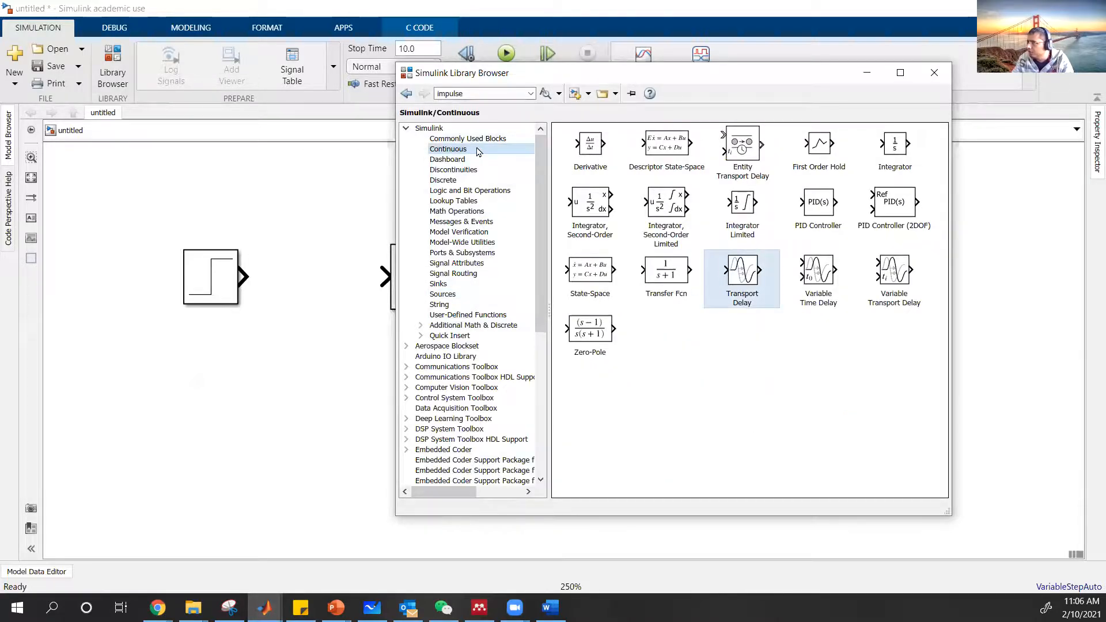
drag(749, 281, 348, 386)
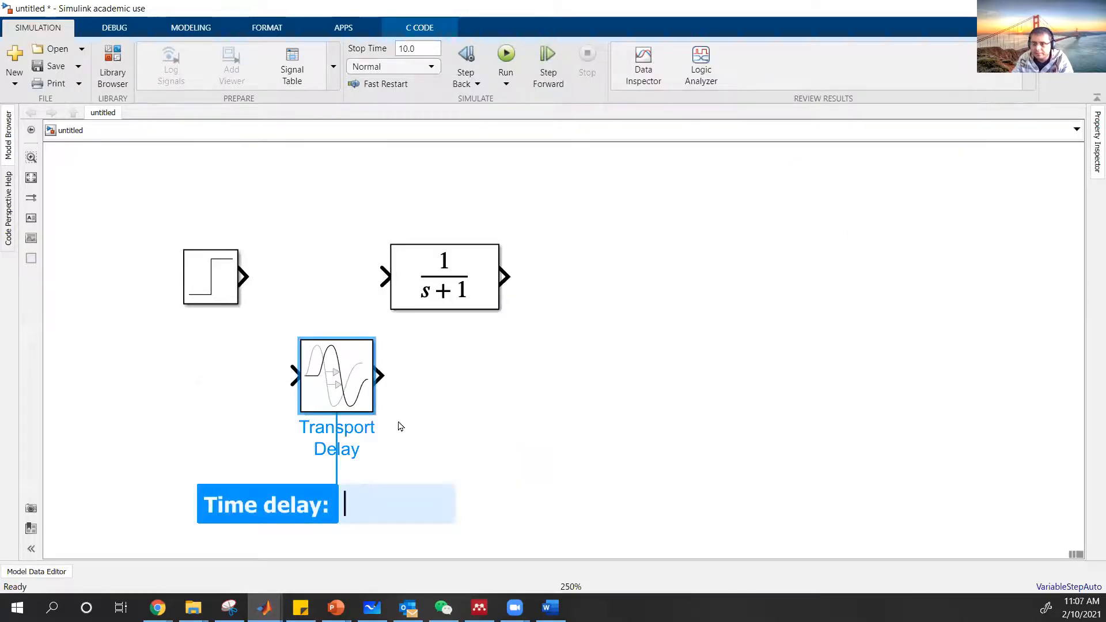
drag(346, 385, 669, 286)
click(610, 390)
- Space the Transfer Fcn block evenly between the Step and Transport Delay blocks and connect its output to the Transport Delay
drag(443, 295, 434, 294)
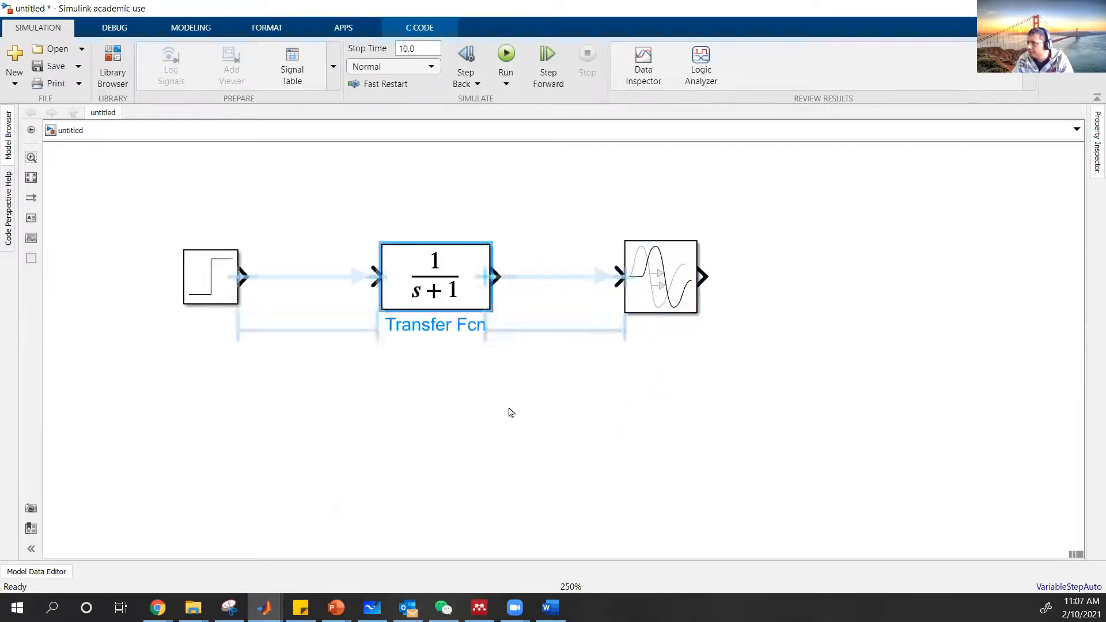
click(512, 411)
click(214, 308)
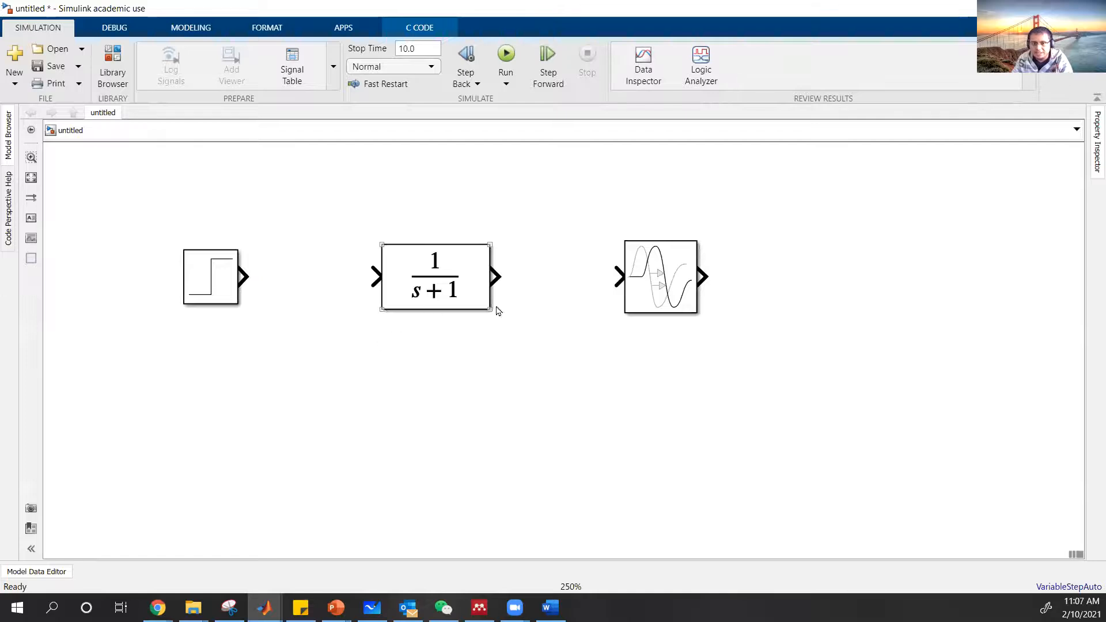
click(455, 282)
click(589, 341)
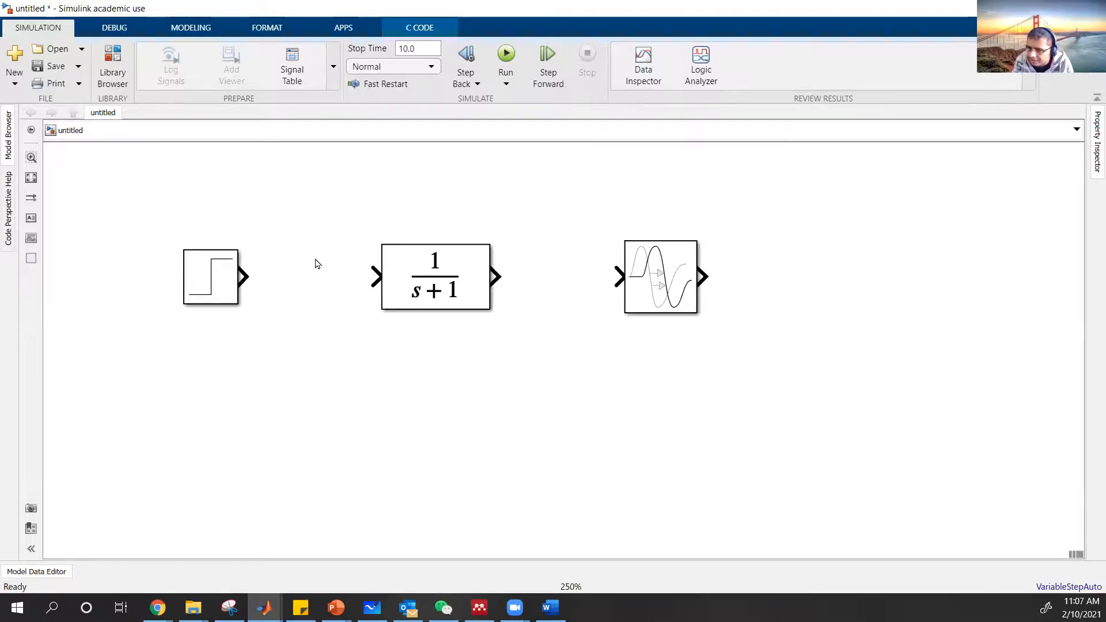
drag(617, 277, 598, 277)
click(499, 274)
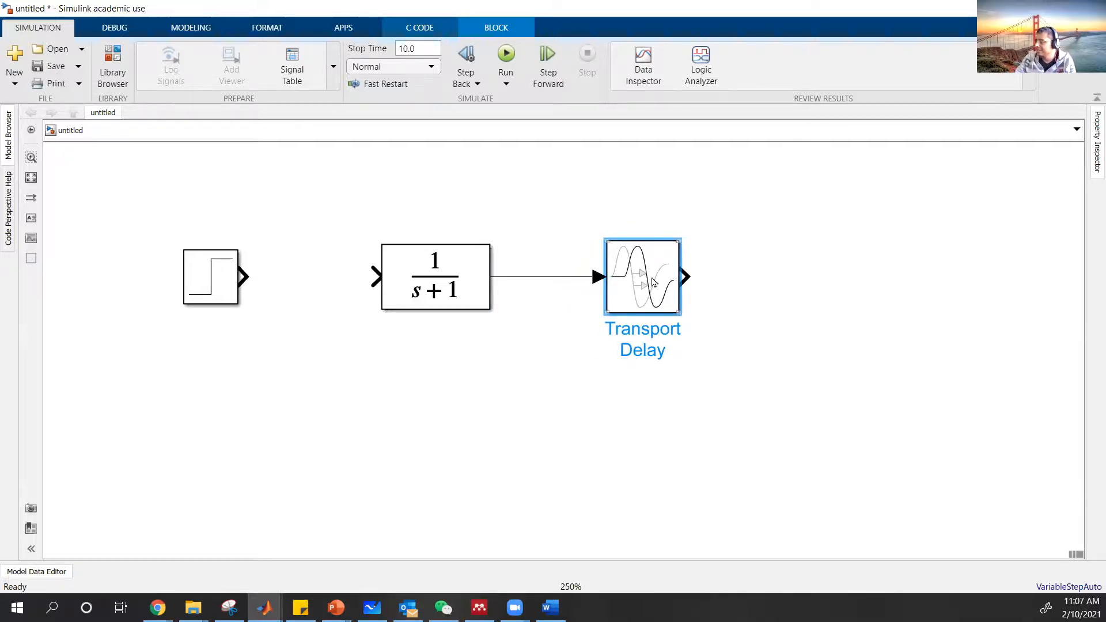
click(414, 222)
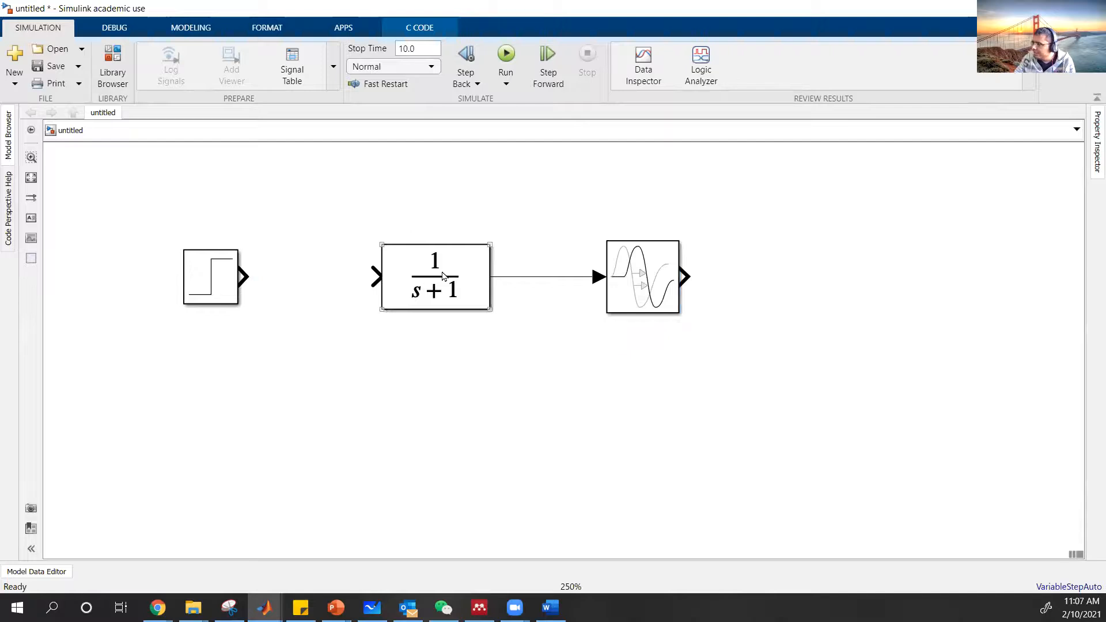
click(640, 296)
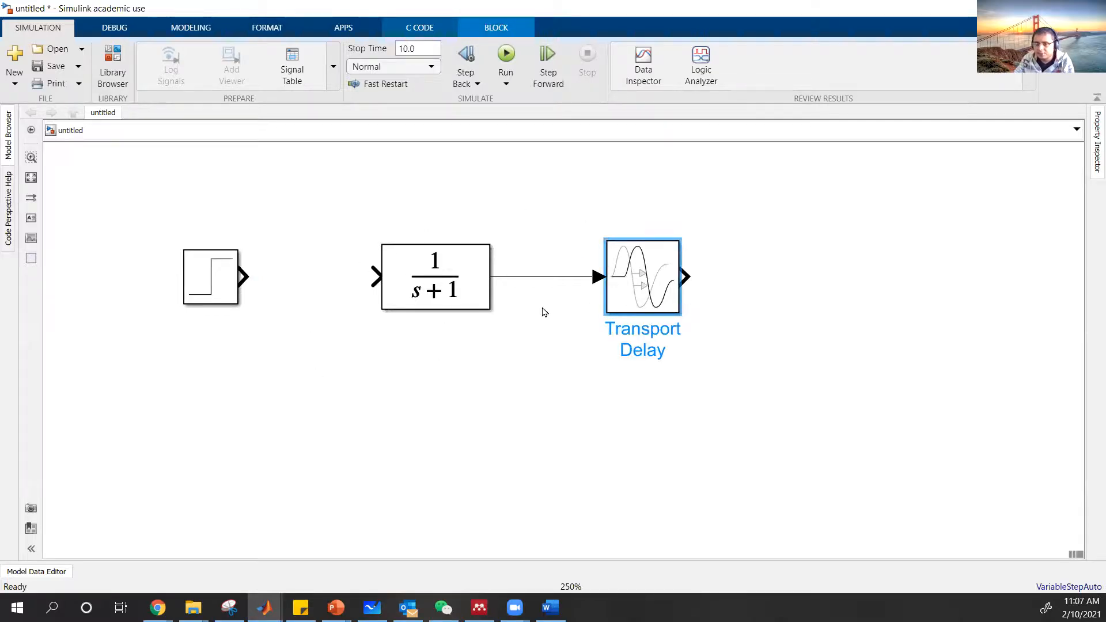
- Add a Scope block after the Transport Delay and connect the delay's output to it, moving the delay nearer the Transfer Fcn
click(809, 249)
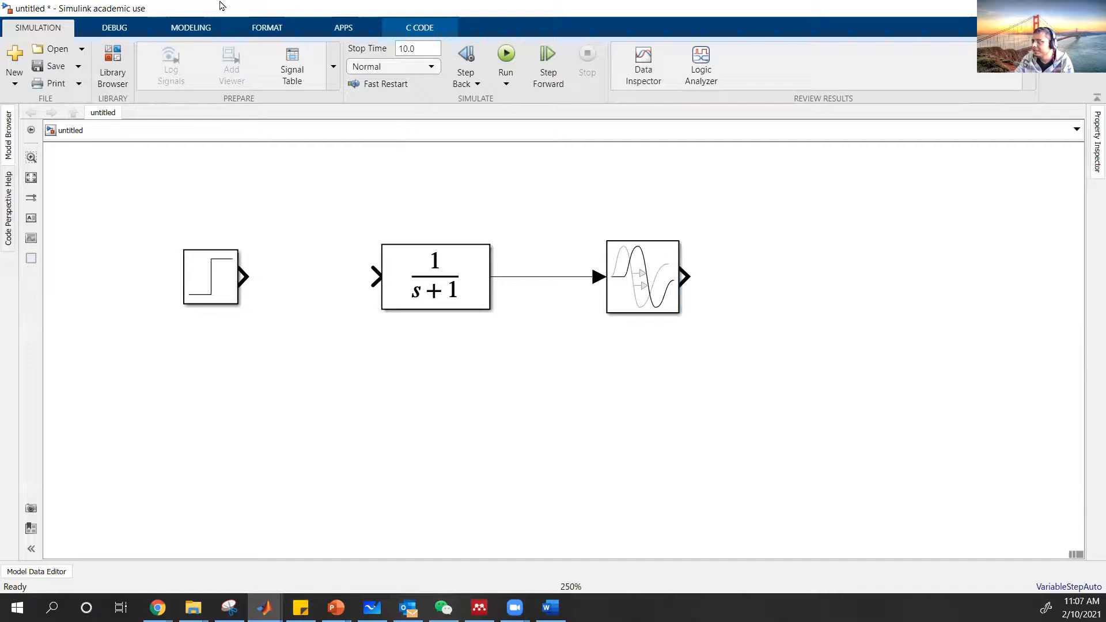
text(scope)
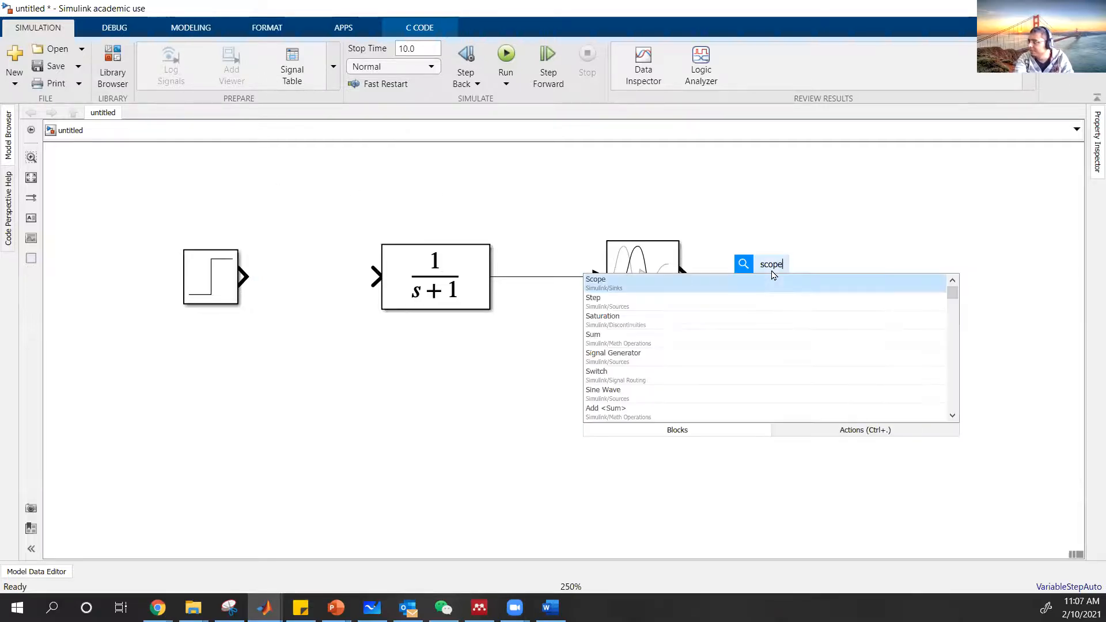
key(Return)
drag(770, 288, 822, 290)
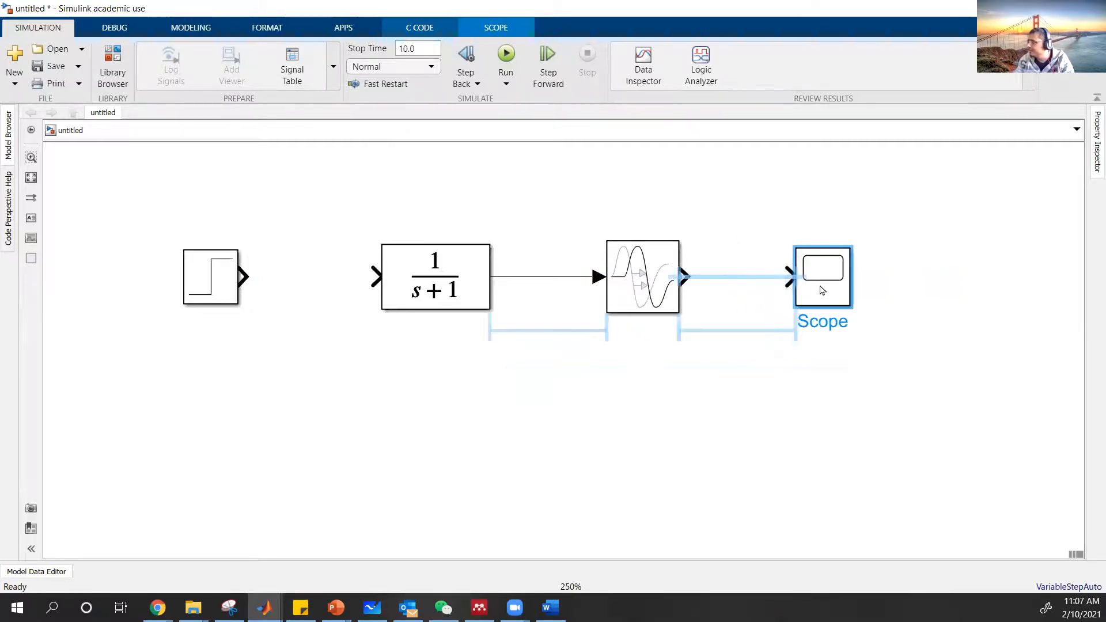
drag(643, 276, 615, 277)
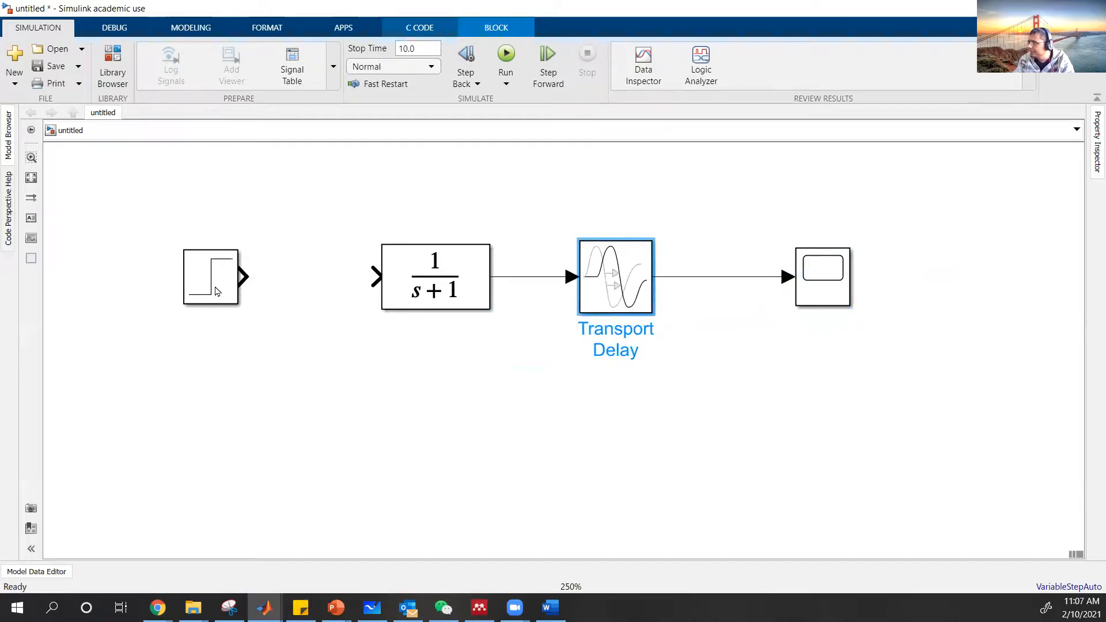
- Connect the Step block's output to the Transfer Fcn block's input
click(310, 287)
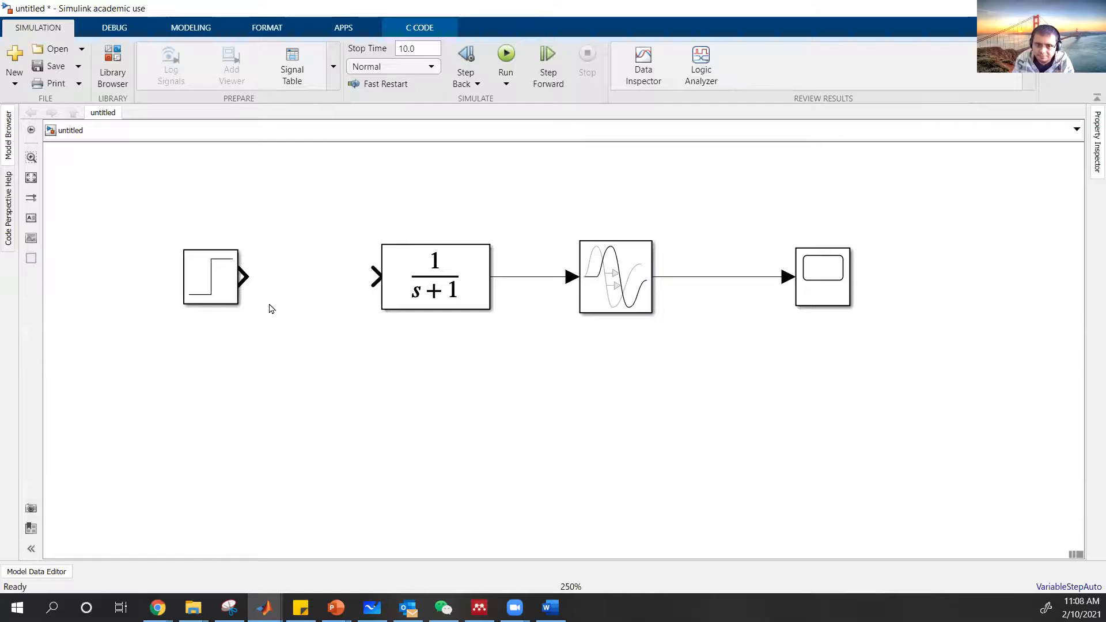
click(230, 275)
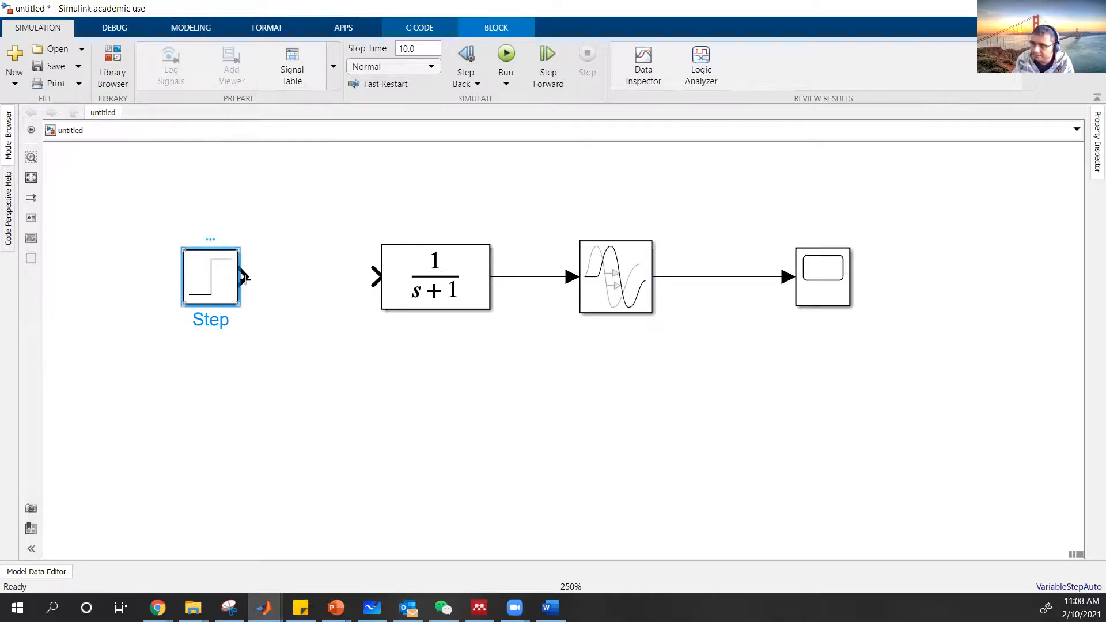
drag(244, 277, 376, 277)
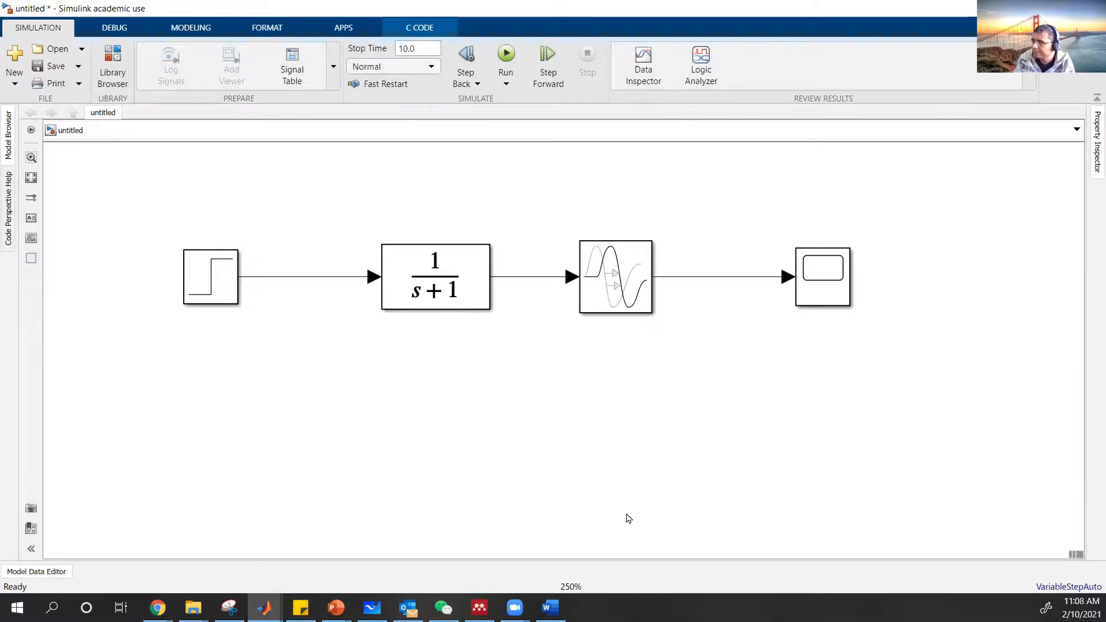
- Set the Transport Delay block's time delay to 5 and apply the change
double_click(633, 290)
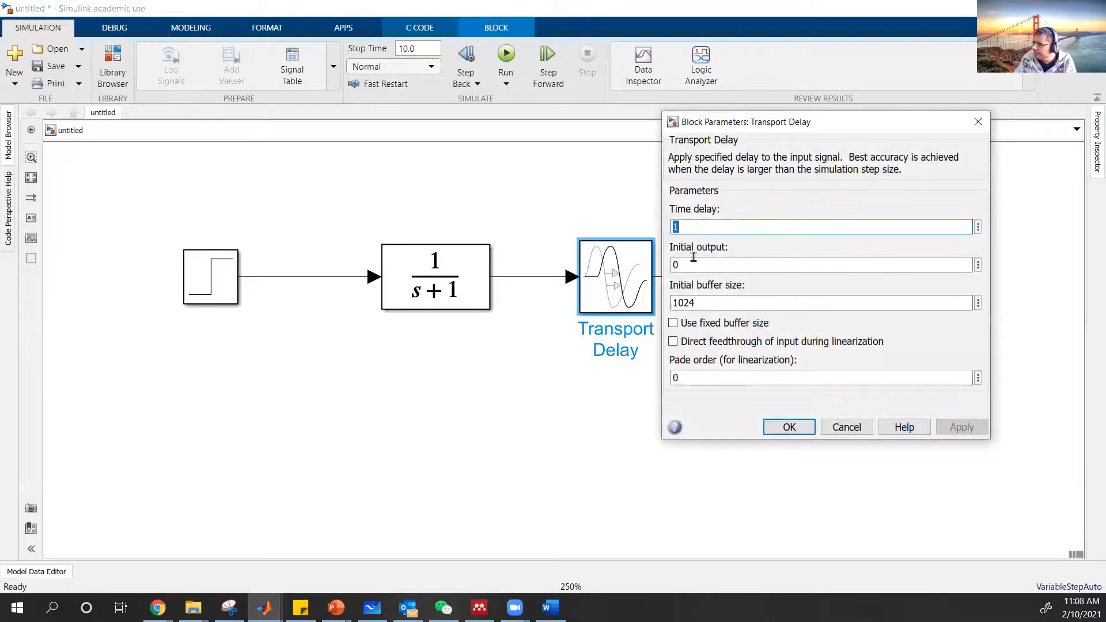
drag(758, 121, 774, 119)
key(Tab)
key(Tab)
click(753, 375)
click(756, 230)
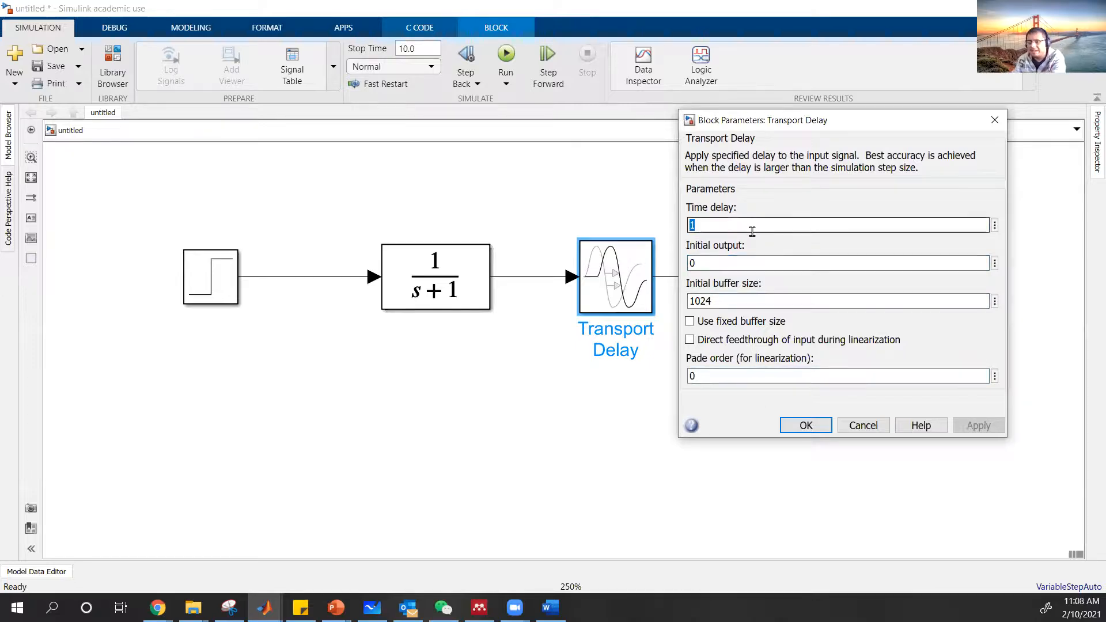
text(5)
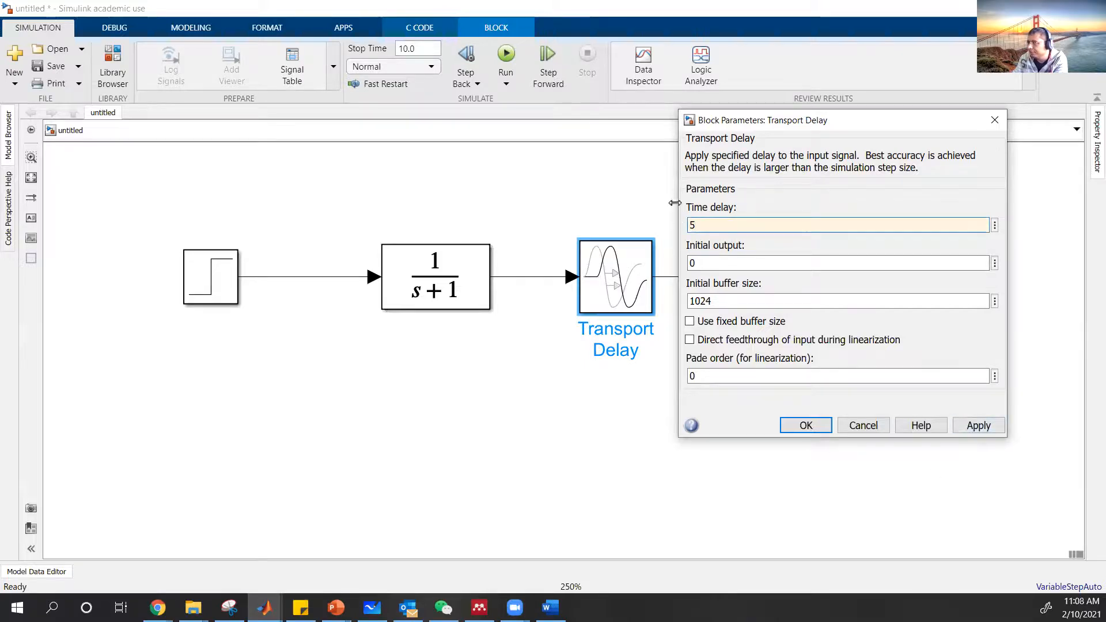
click(979, 426)
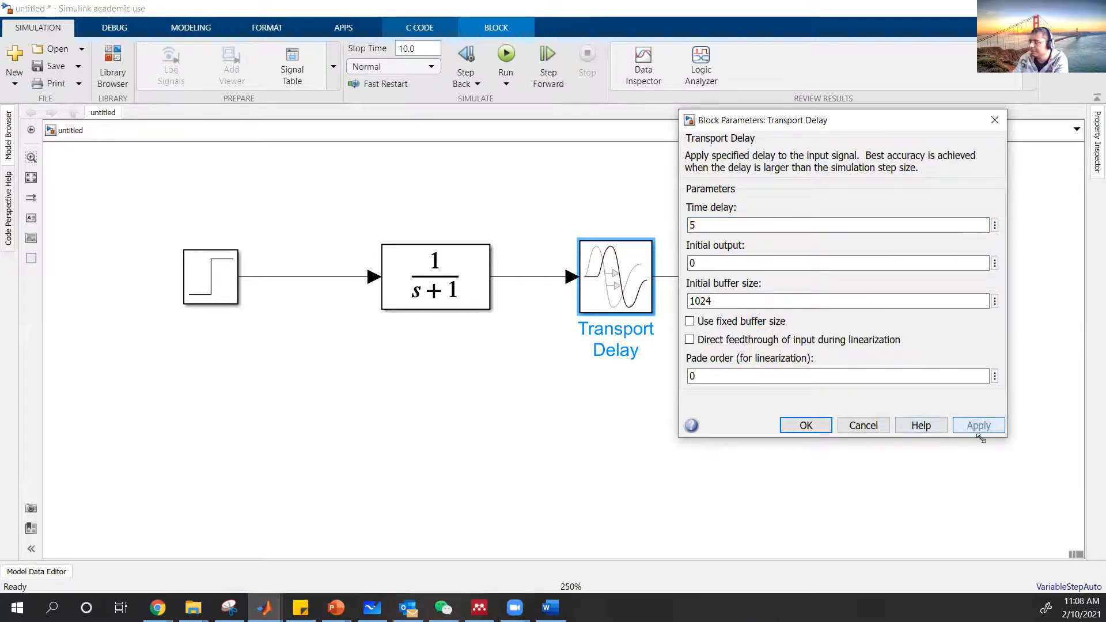
click(806, 426)
- Set the Step block's step time to 0, keeping the initial value 0 and final value 1, and accept the parameters
mouse_move(238, 310)
mouse_down()
mouse_move(266, 307)
mouse_move(238, 305)
mouse_up()
double_click(221, 289)
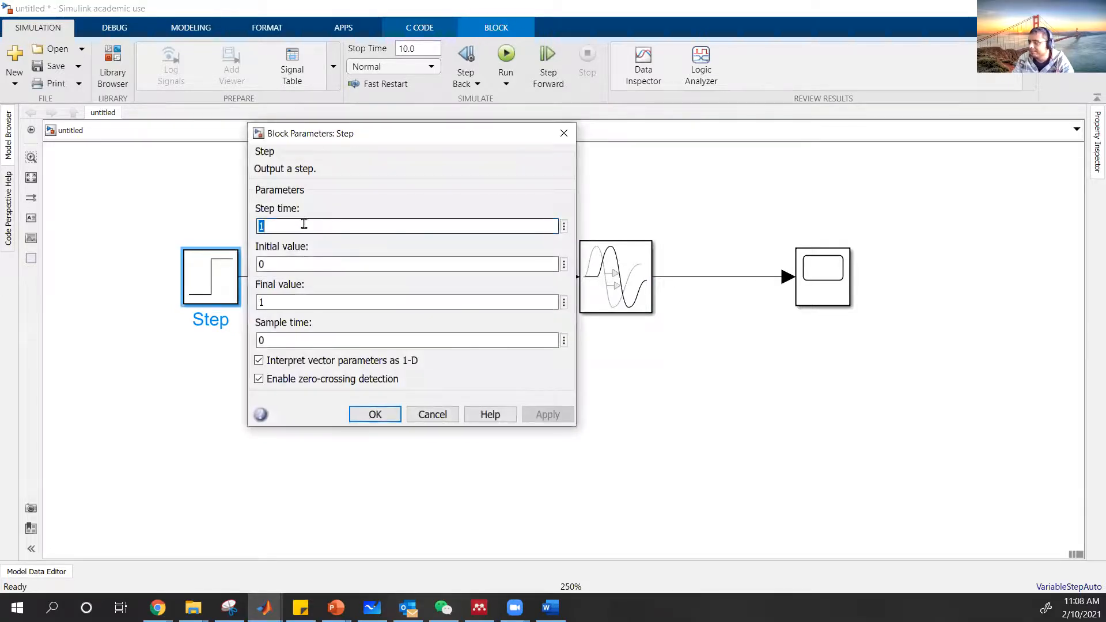
drag(347, 139, 469, 137)
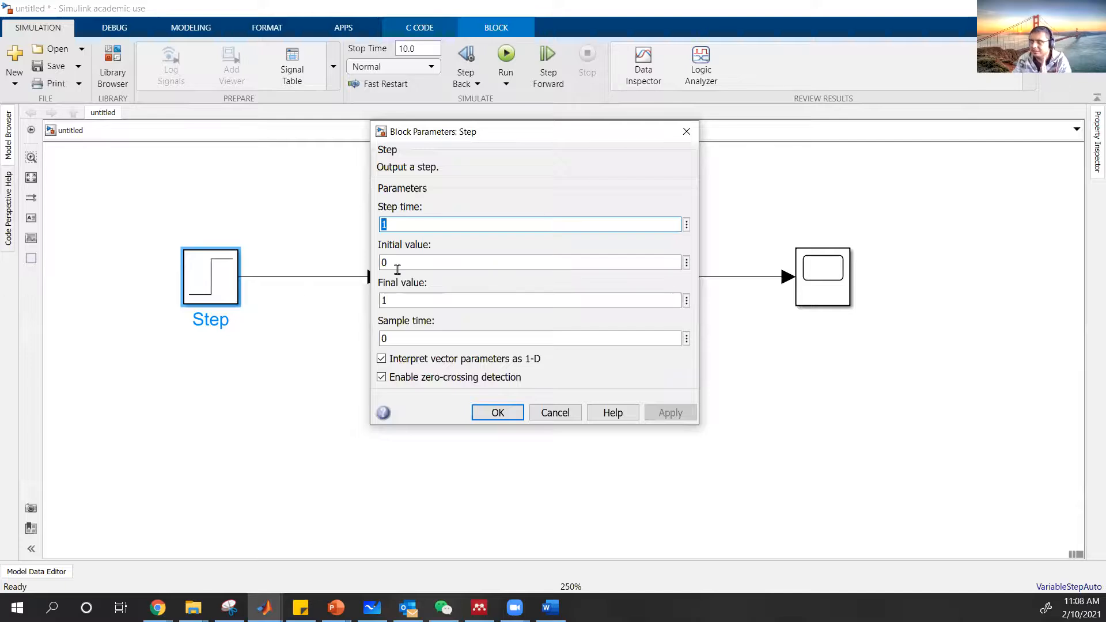
drag(399, 224, 365, 225)
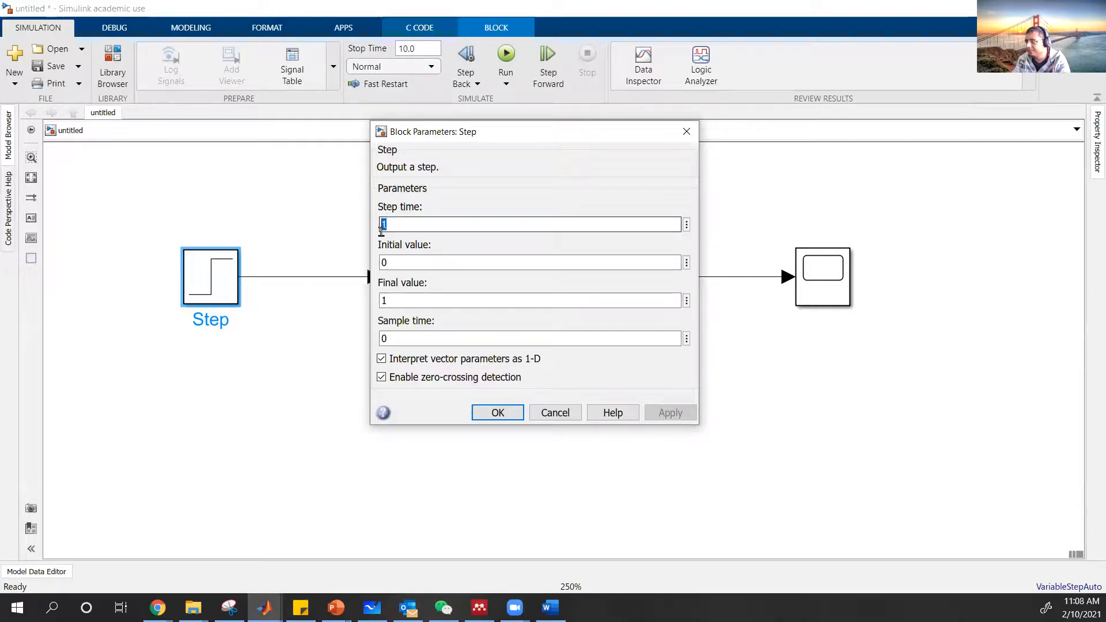
text(0)
double_click(415, 264)
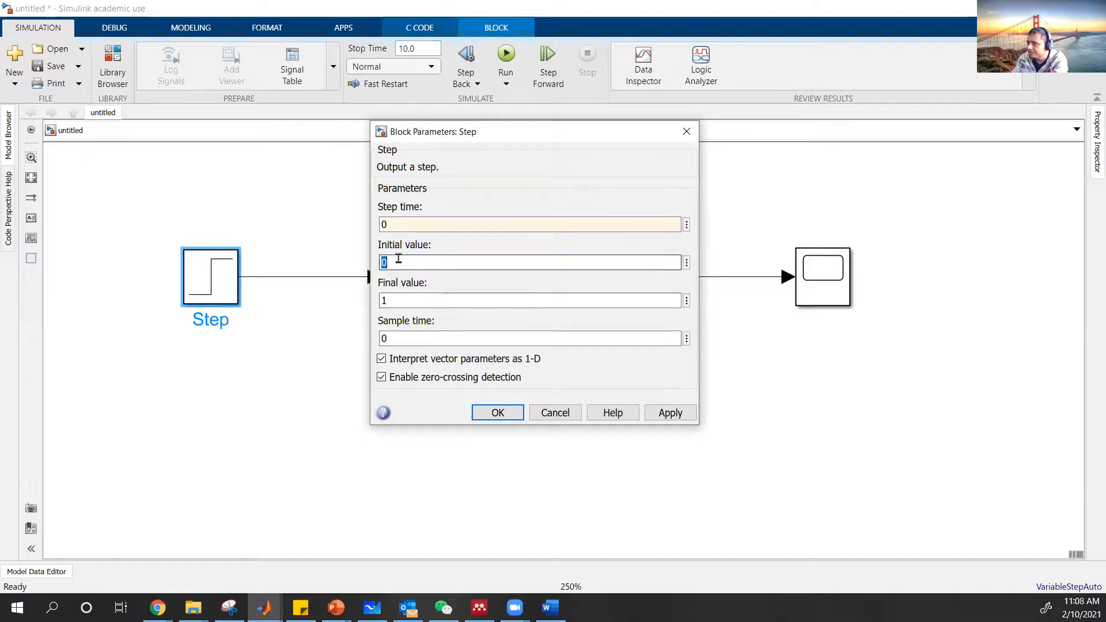
double_click(415, 300)
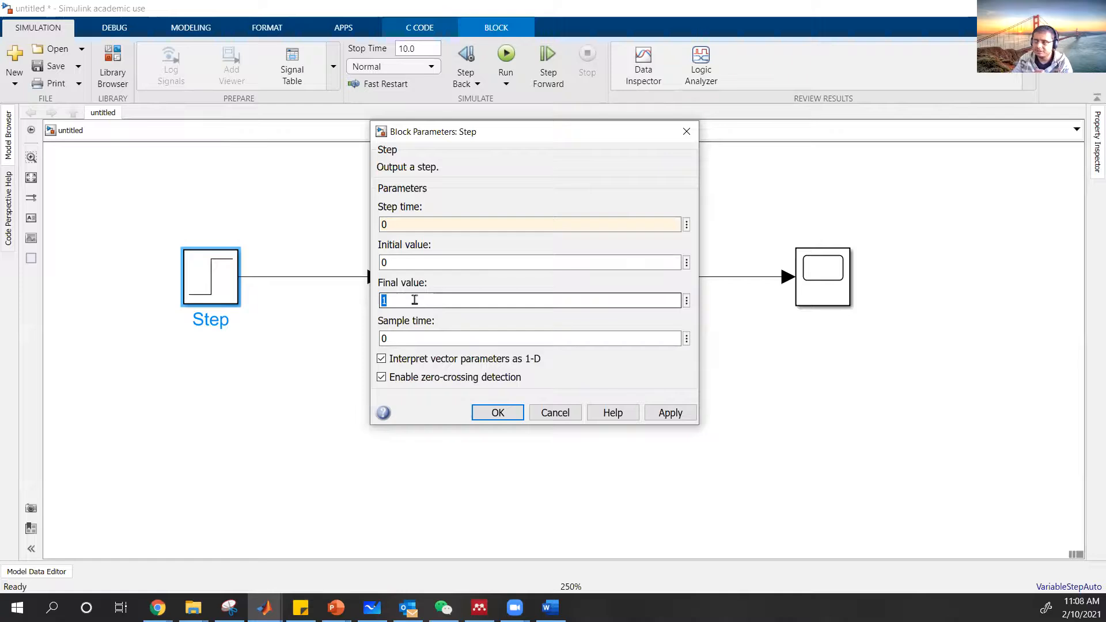
click(499, 413)
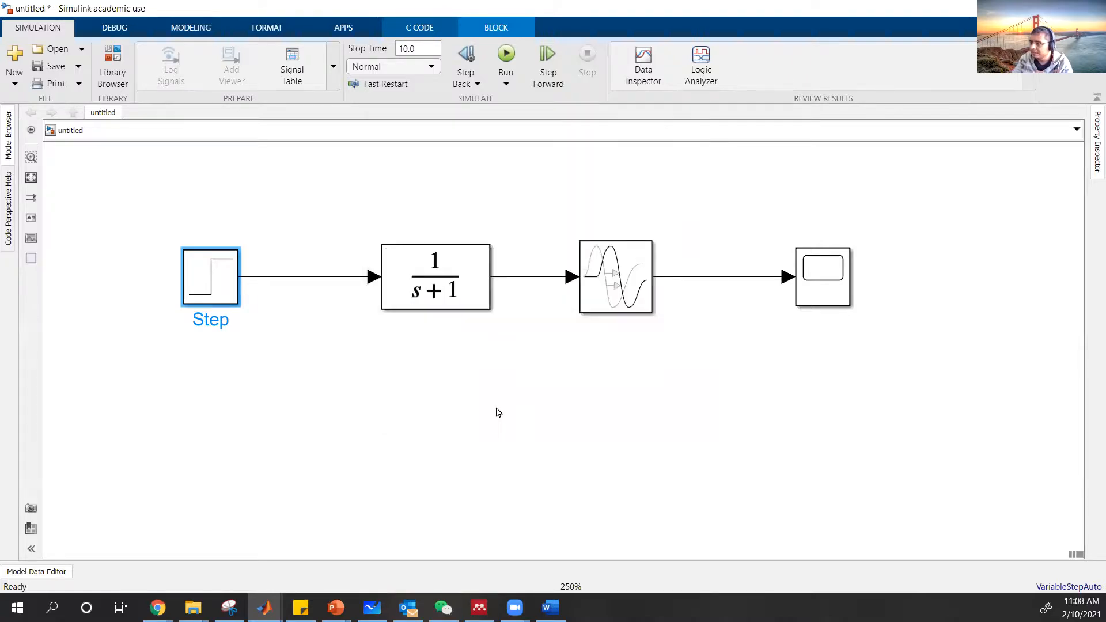
click(497, 370)
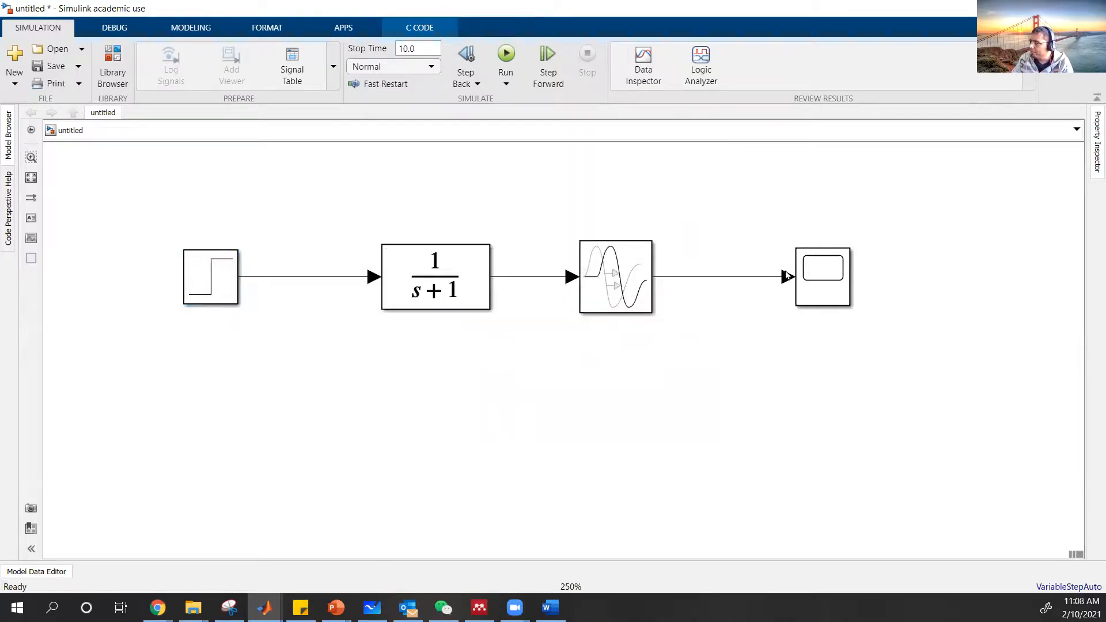
- Add a second input to the Scope and connect it to a branch of the Step block's output line
drag(795, 266, 282, 277)
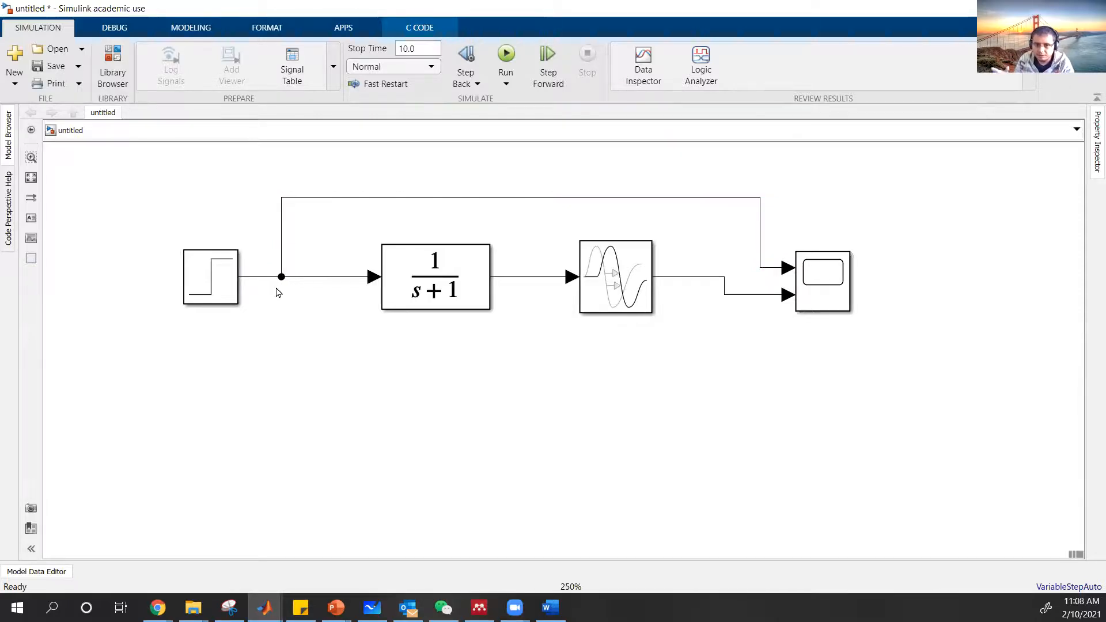
- Check the Transport Delay block's time delay in its parameters and close them without changes
double_click(577, 300)
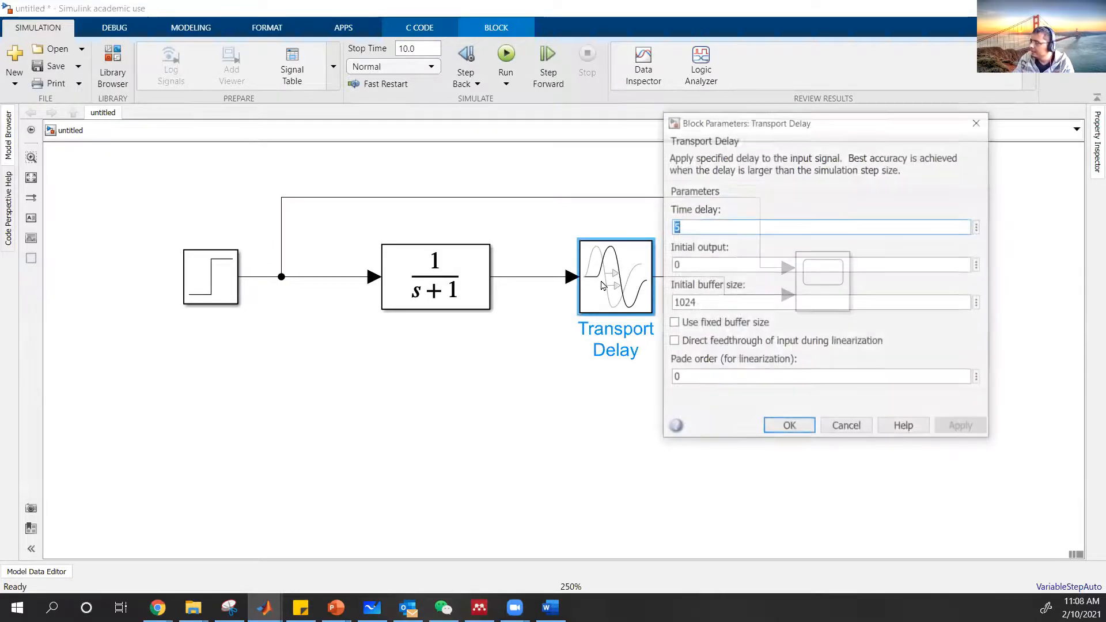
double_click(685, 226)
click(716, 225)
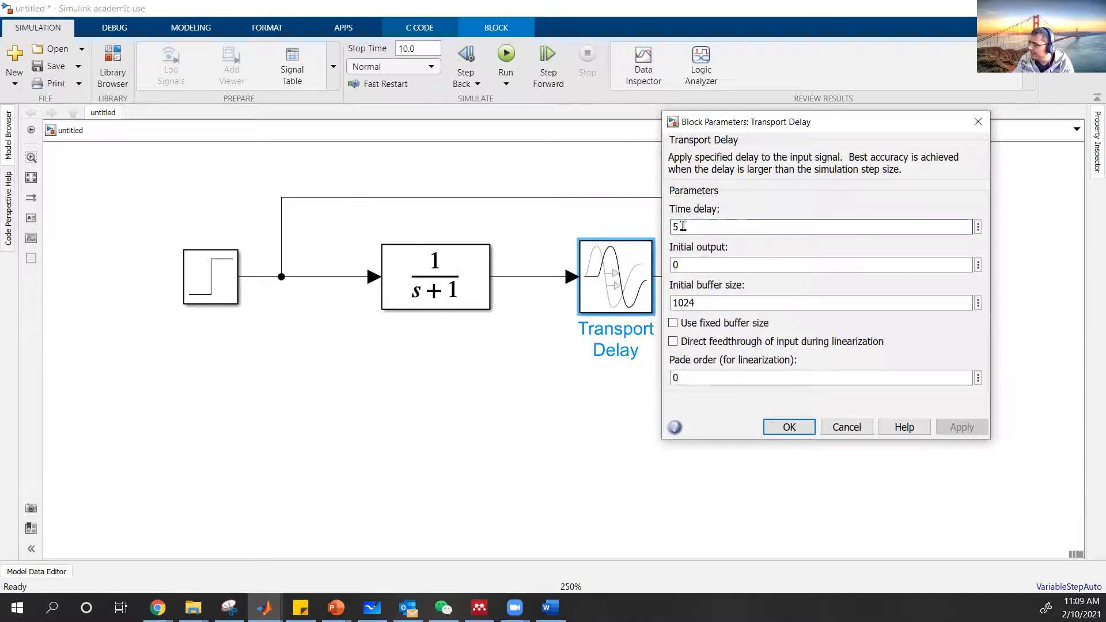
click(788, 426)
- Move the Scope block up so the Transport Delay's line runs straight, and run the simulation with the Scope display open
drag(818, 288, 818, 270)
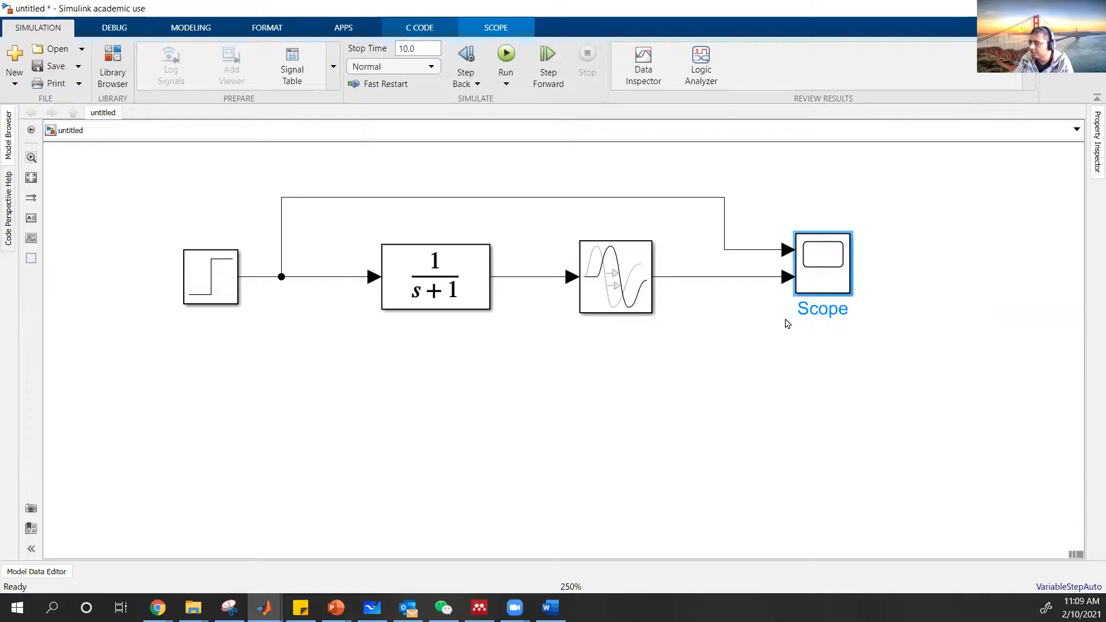
double_click(829, 271)
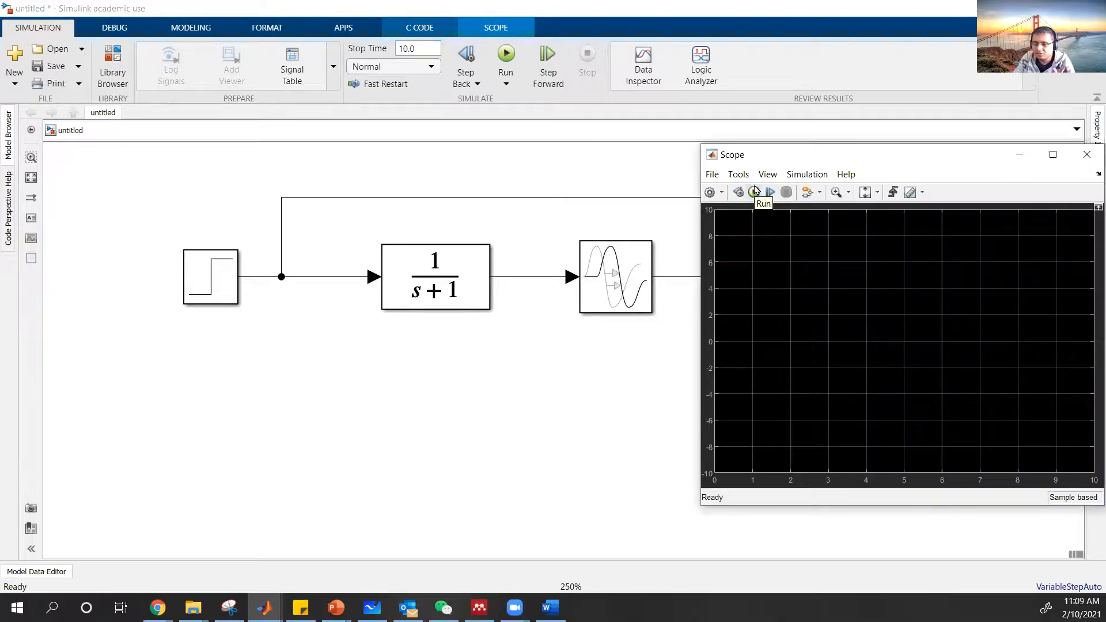
click(755, 192)
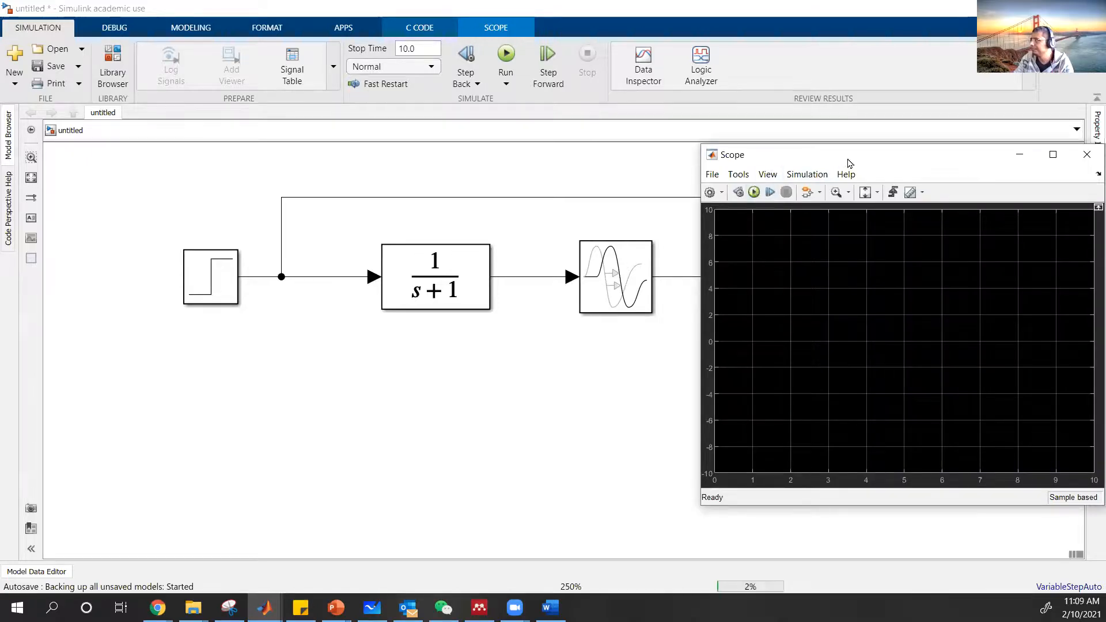
drag(848, 159, 747, 145)
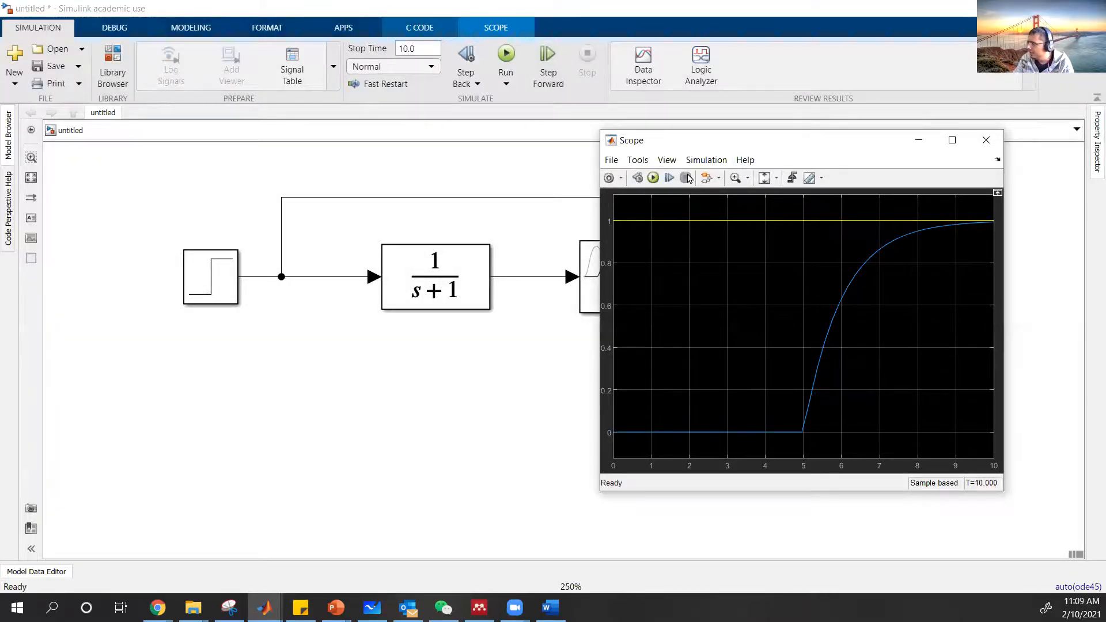
drag(682, 145, 769, 149)
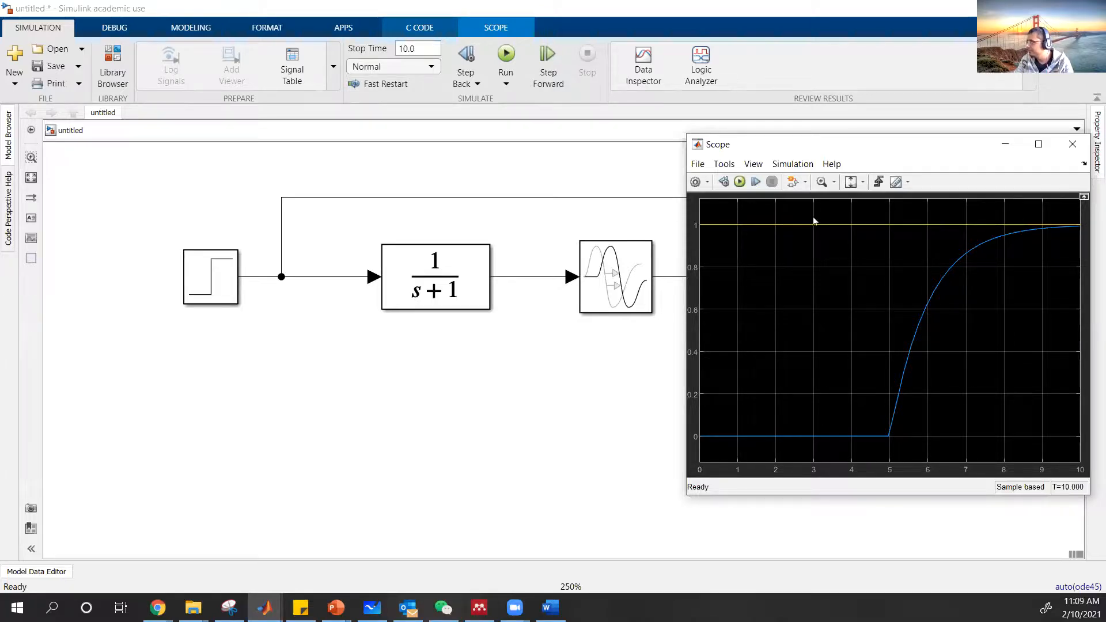
- Set the simulation stop time to 50, rerun the model and examine both signals in the Scope
click(408, 48)
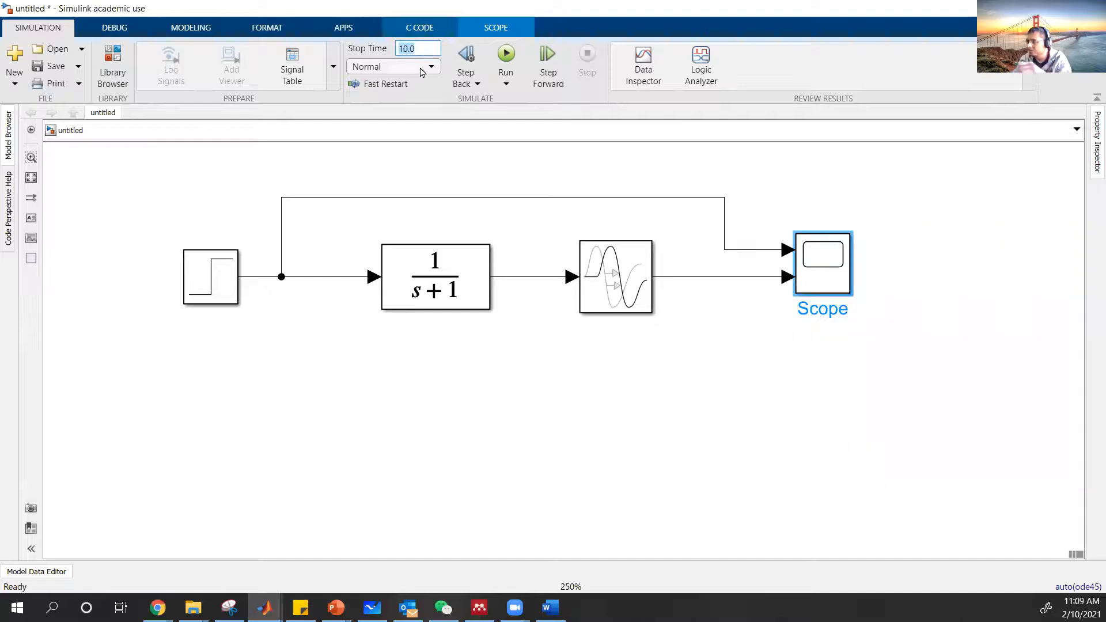
text(50)
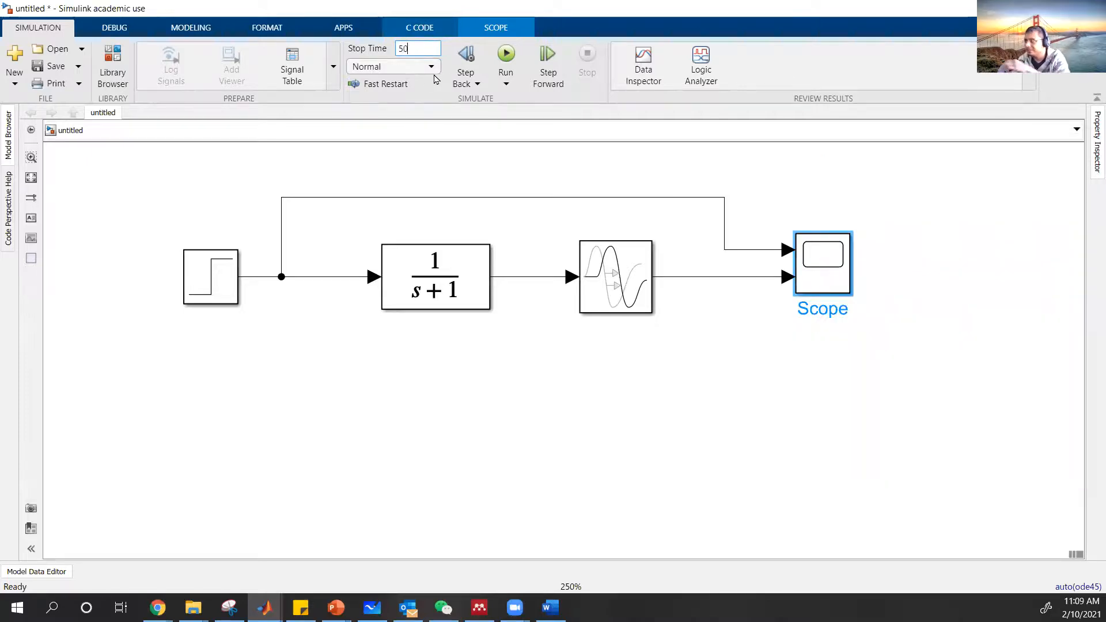
click(508, 74)
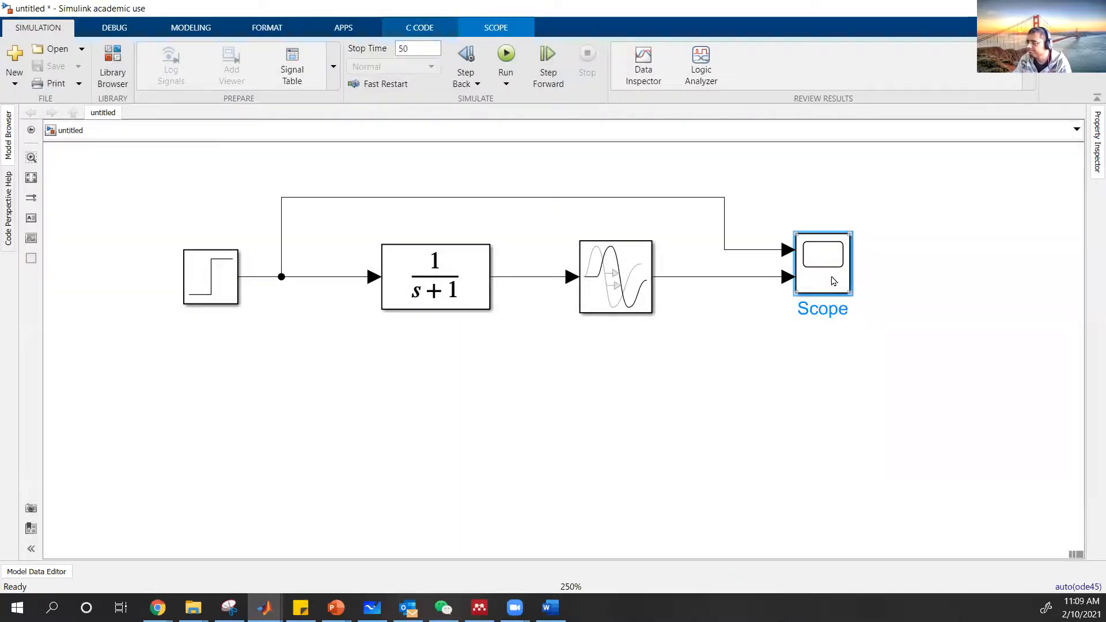
double_click(833, 281)
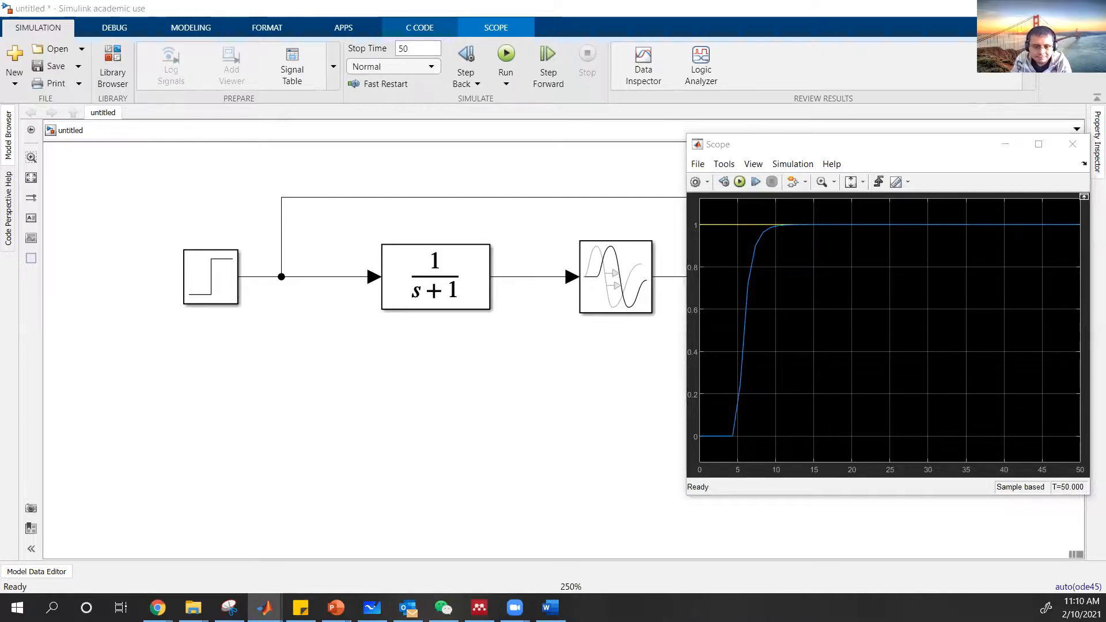
click(437, 403)
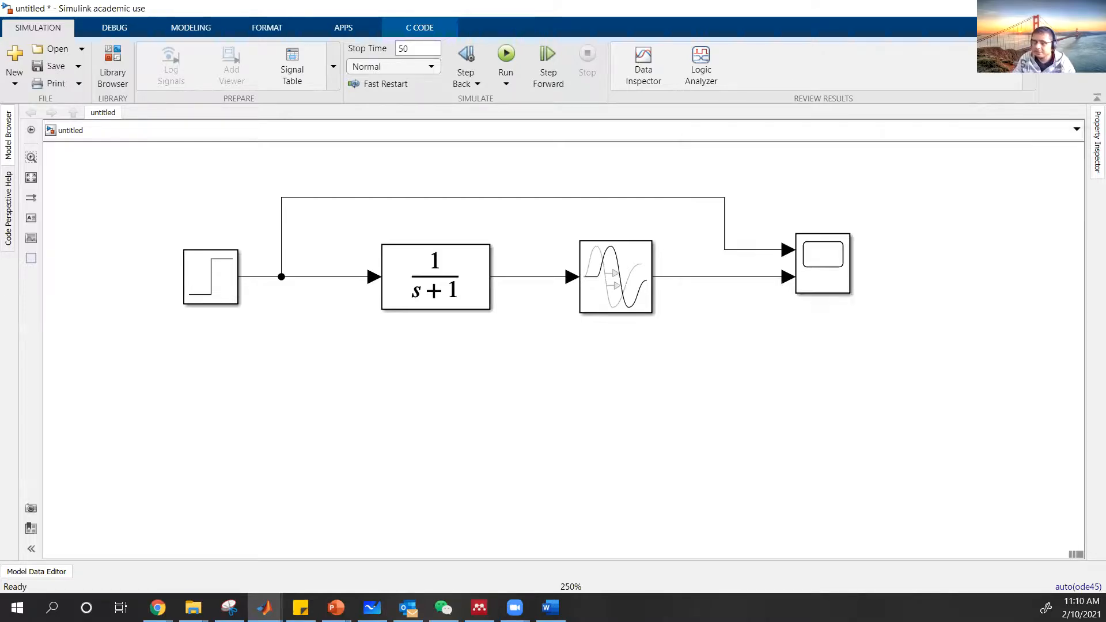